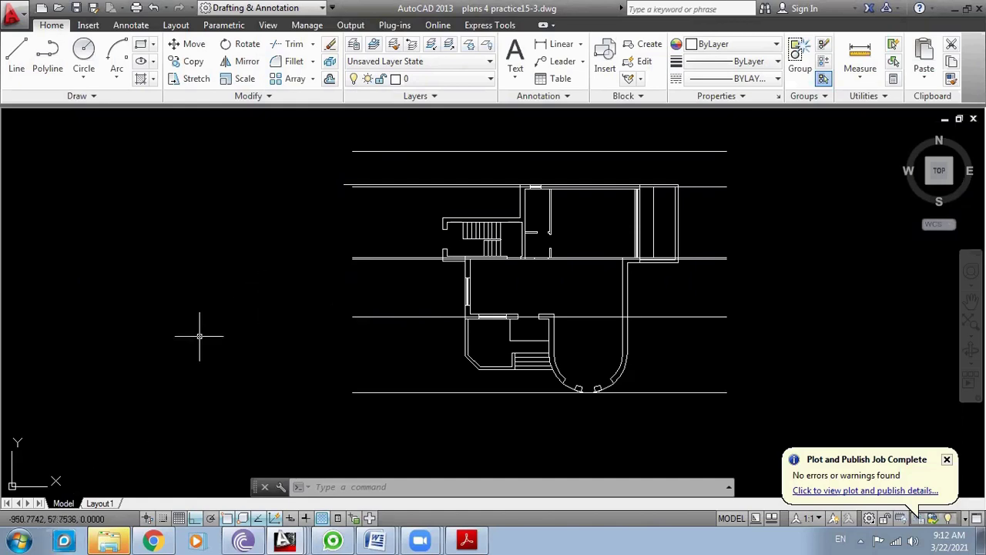
- Draw a circle of radius 0.35 centred in empty space beside the plan
text(c)
key(Return)
scroll(260, 232, up, 3)
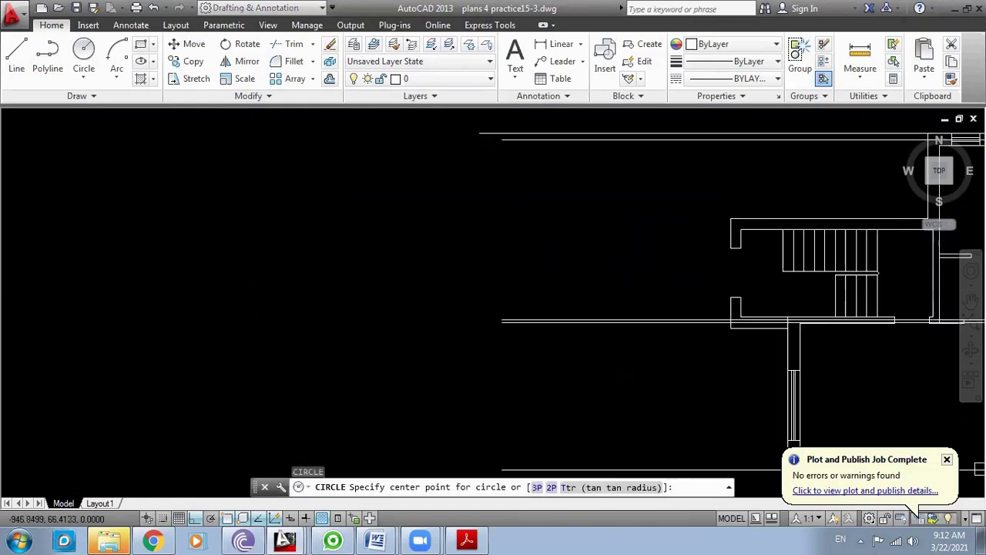
scroll(339, 270, up, 3)
click(339, 269)
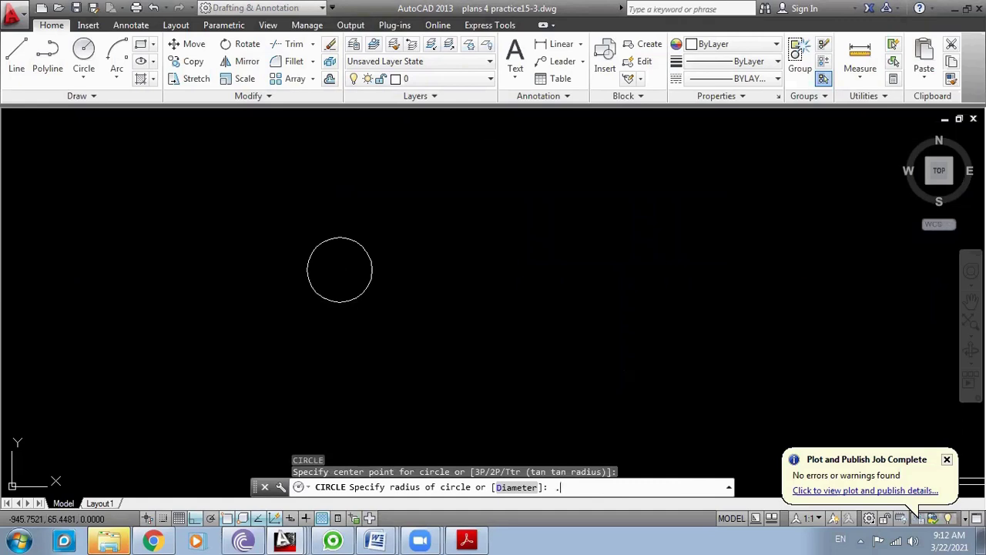
text(.35)
key(Return)
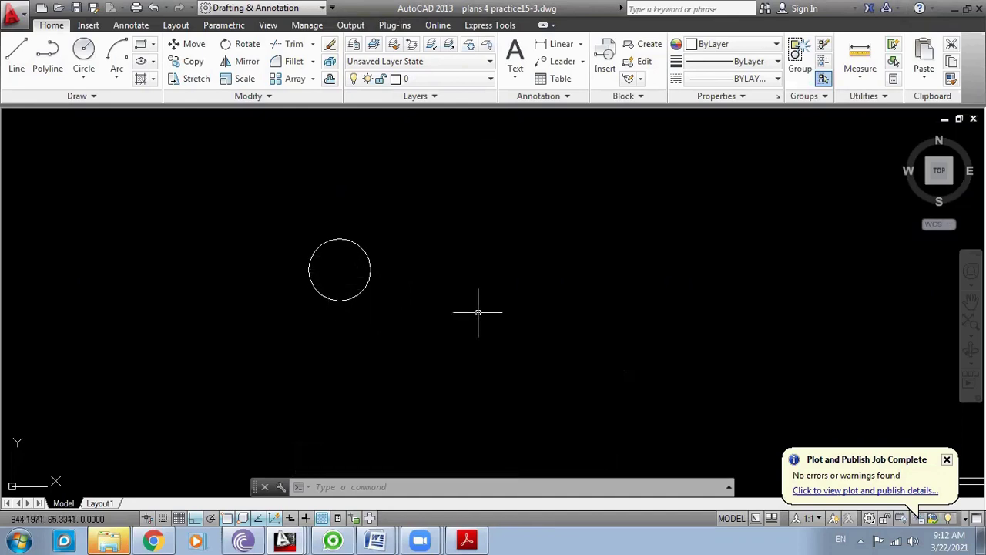
- Start a rectangle with opposite corner @1,1, then cancel it
text(rec)
key(Return)
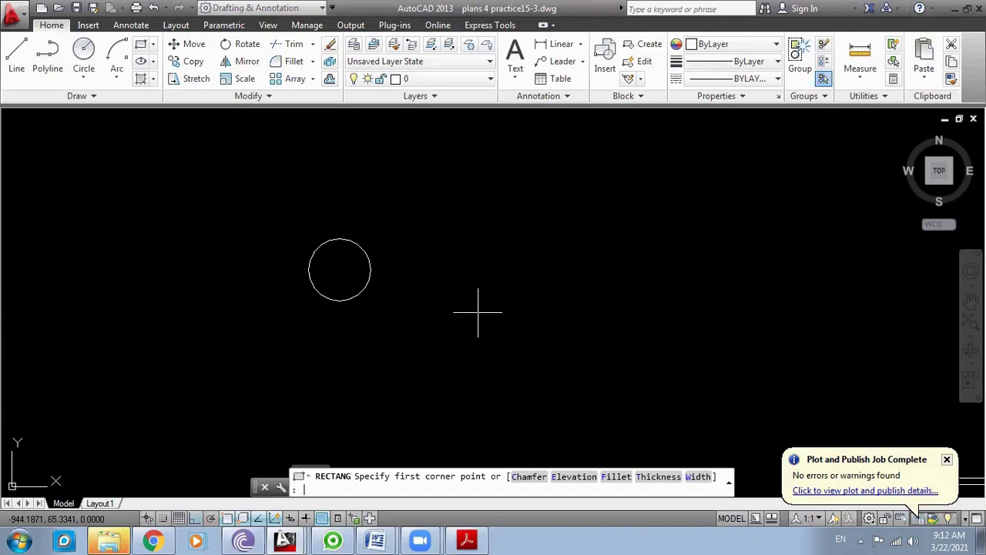
click(453, 294)
text(@1,1,)
key(Return)
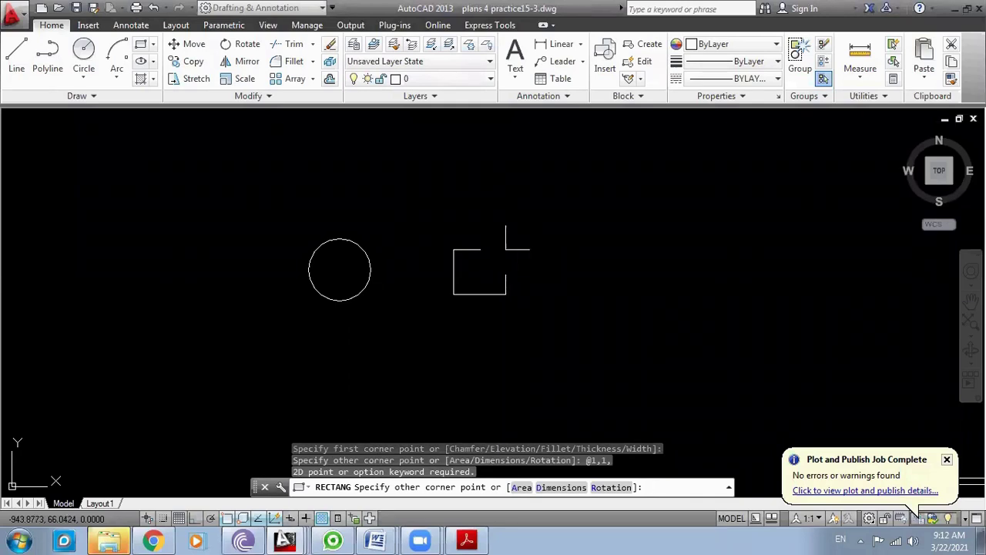
key(Escape)
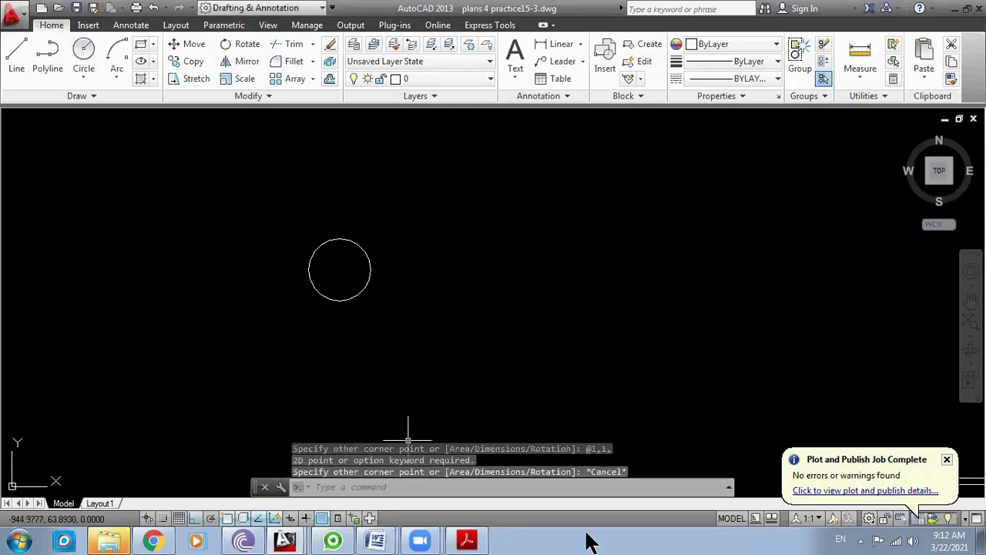
- Draw a diamond polyline through the circle's quadrant points
text(C)
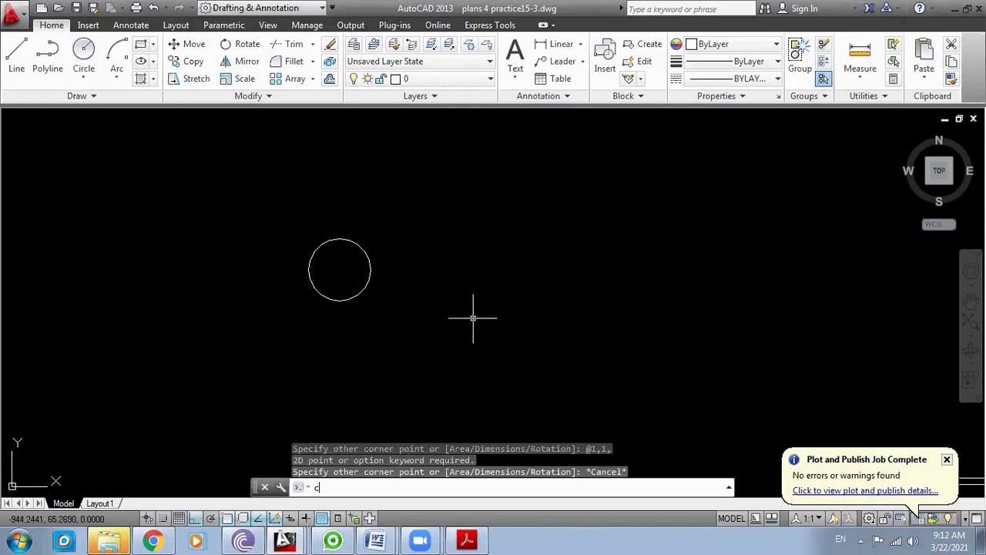
text(P)
key(Escape)
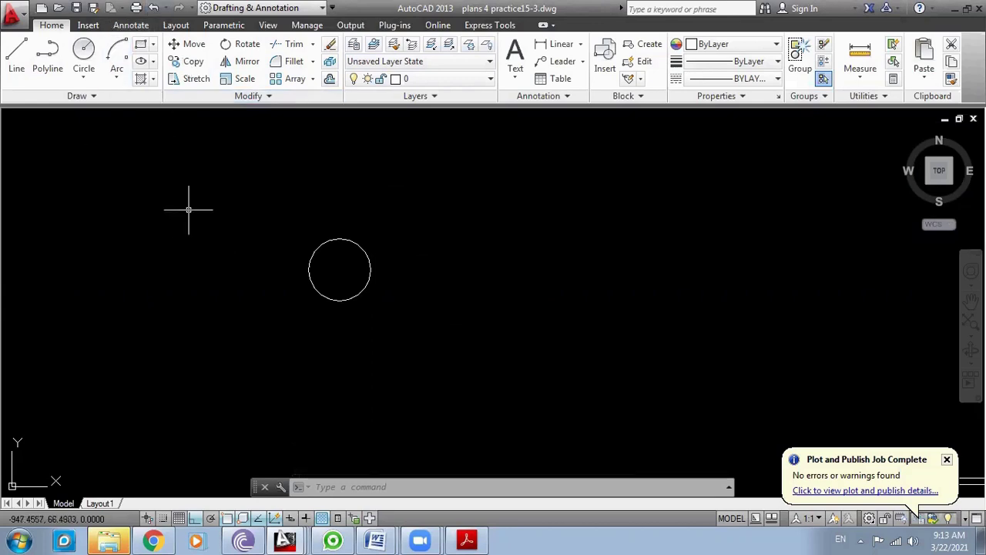
text(pl)
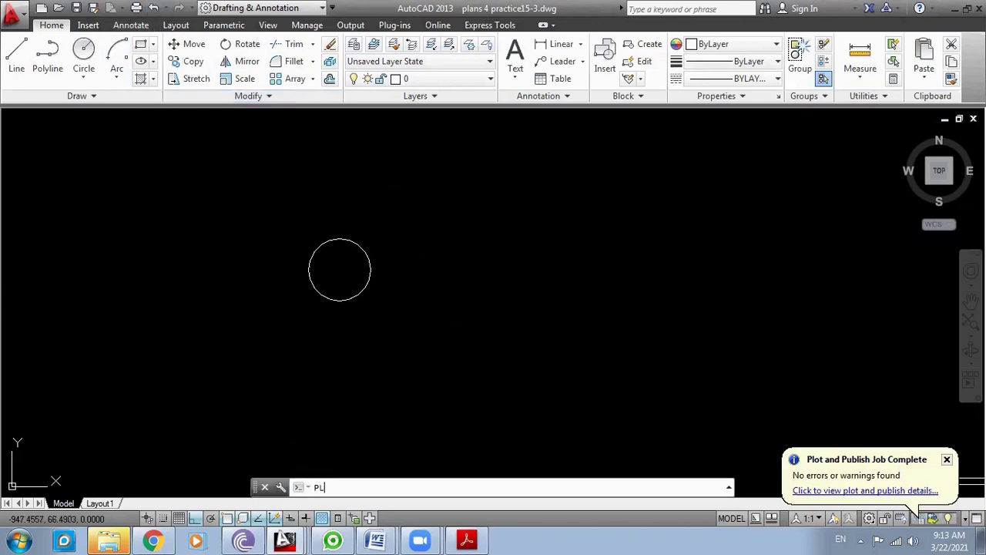
key(Return)
click(340, 239)
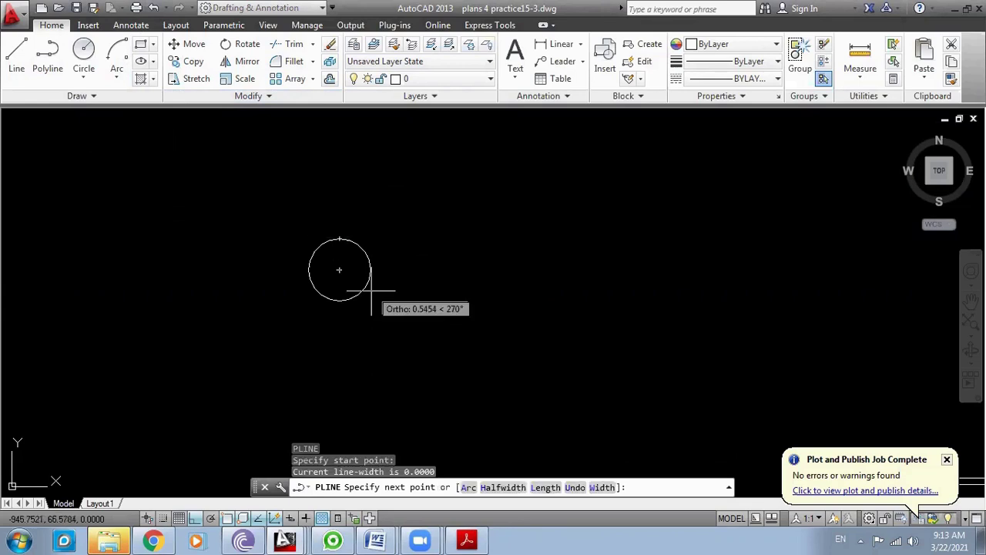
click(340, 301)
click(308, 270)
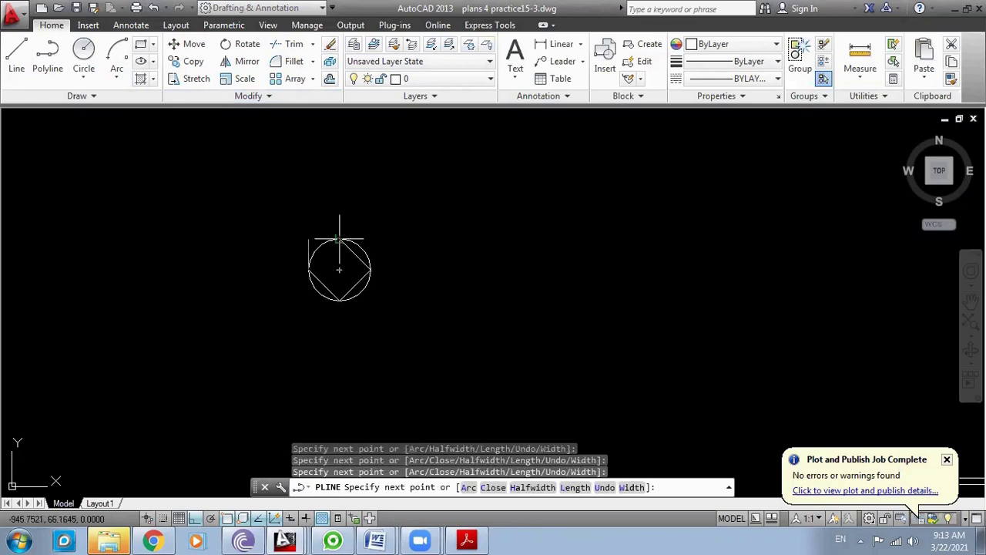
click(339, 239)
key(Escape)
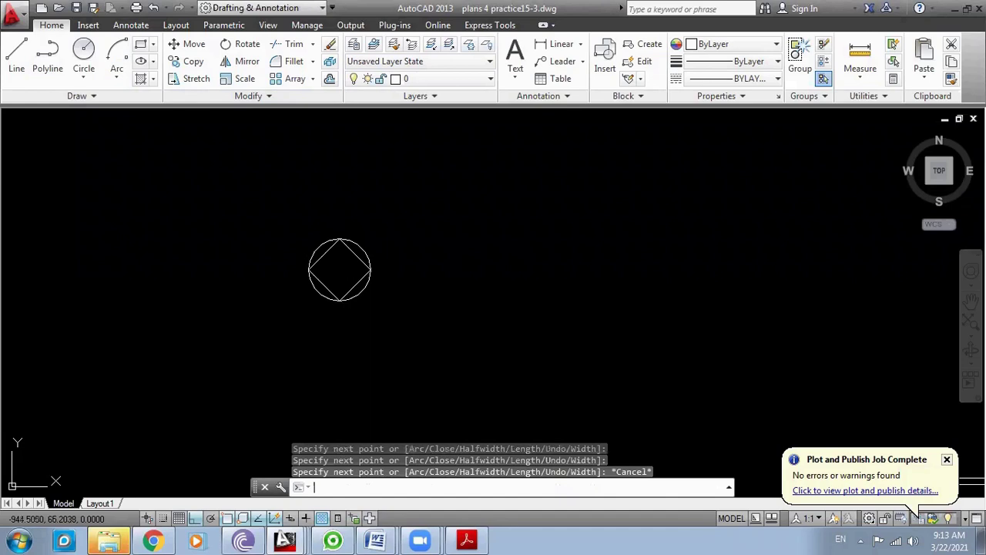
- Move the diamond down and to the right of the circle
text(m)
key(Return)
click(324, 254)
key(Return)
click(340, 269)
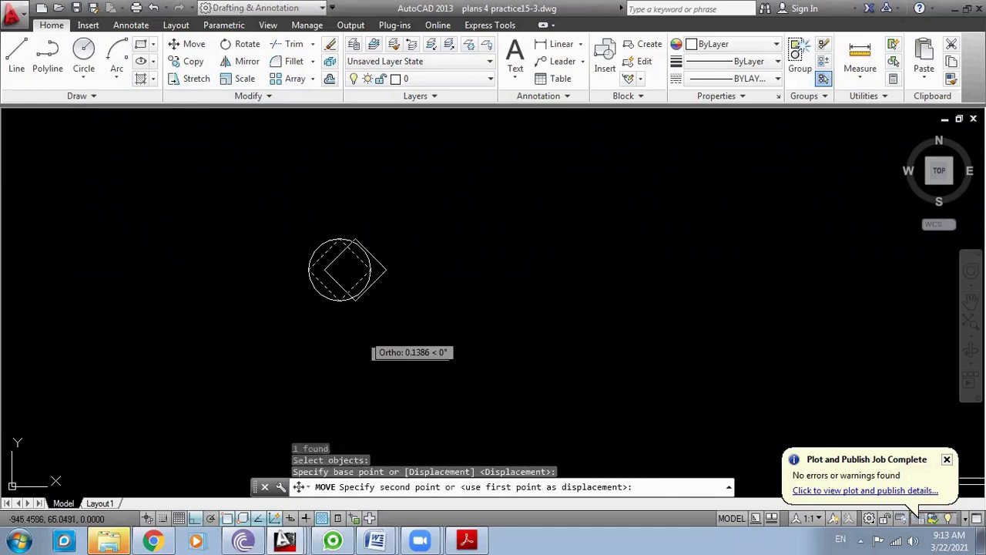
click(418, 324)
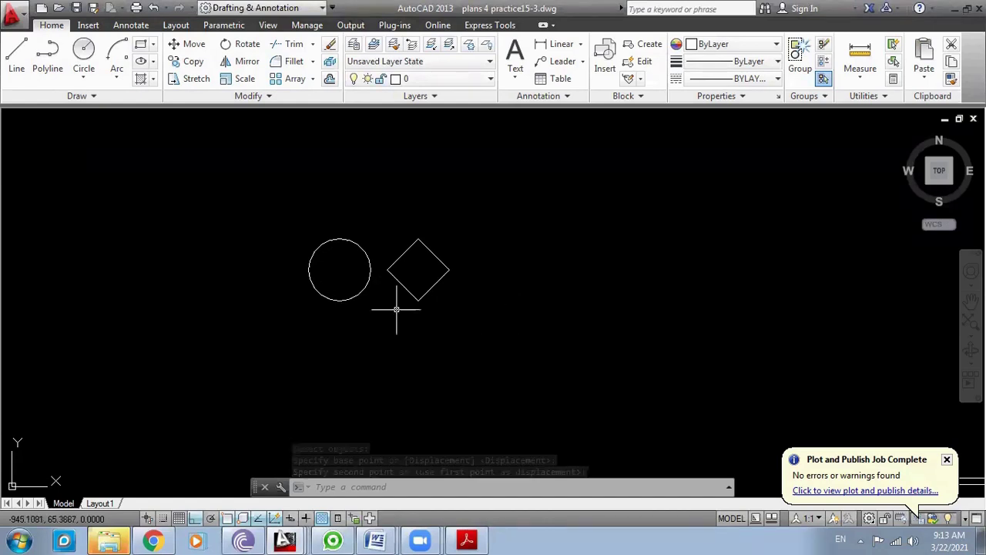
- Window-select the diamond and shift it further right
text(m)
key(Return)
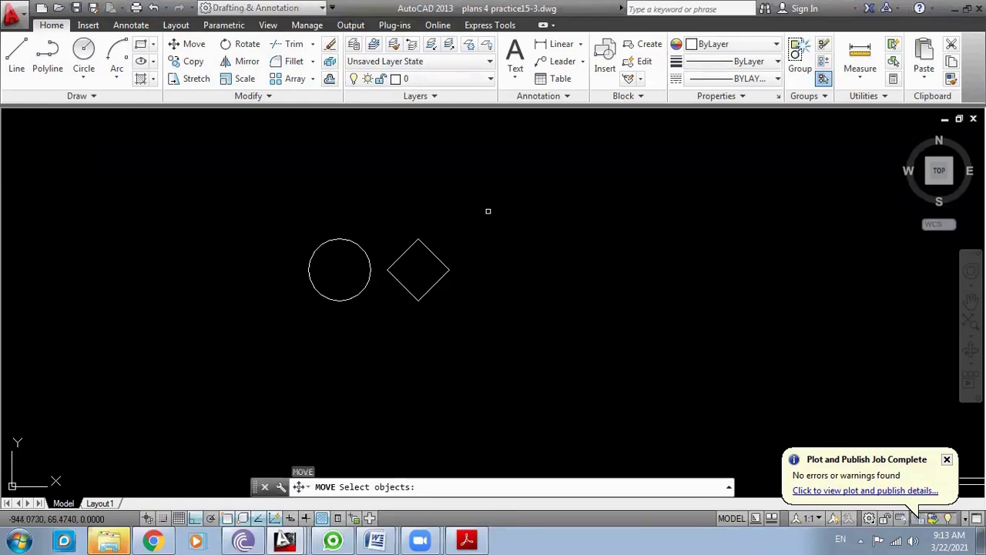
click(488, 211)
click(396, 310)
key(Return)
click(413, 332)
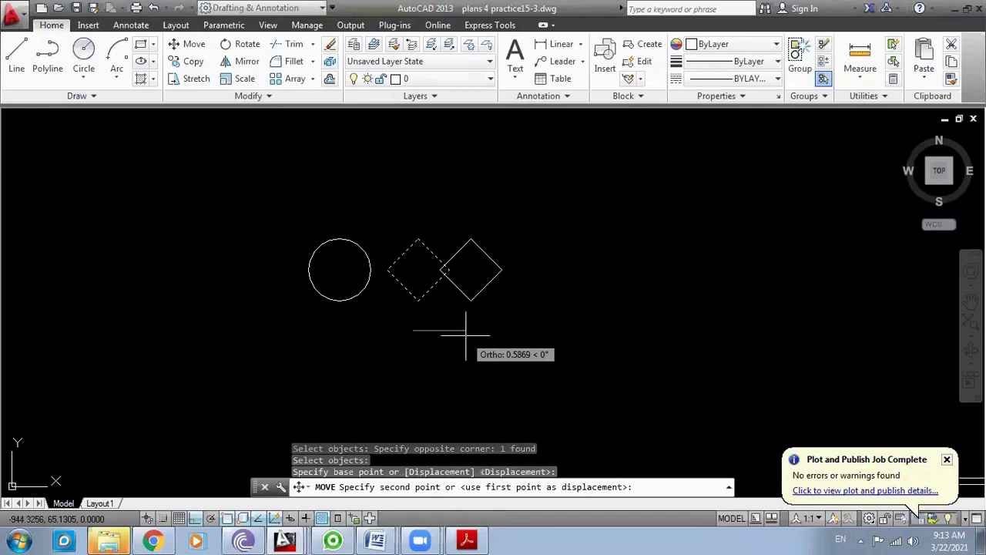
click(465, 335)
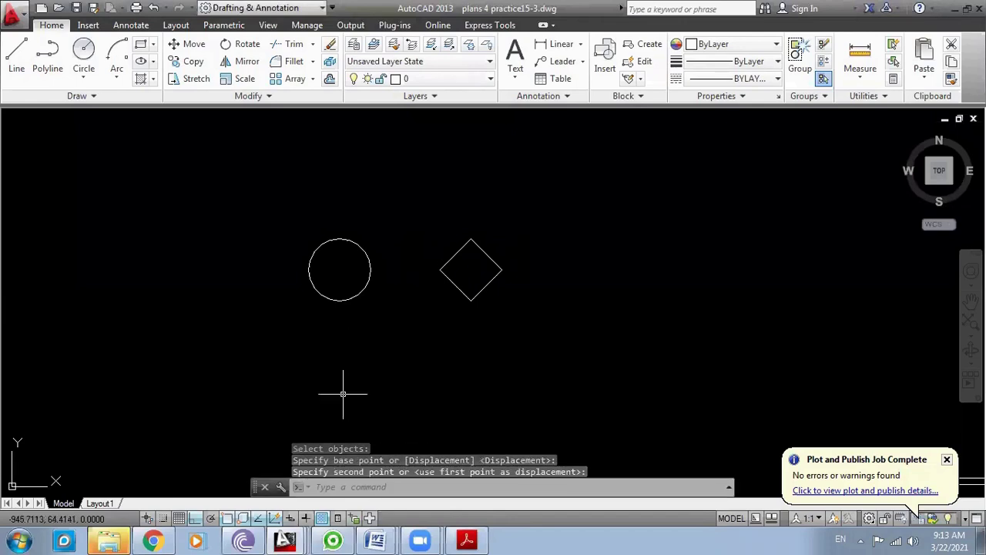
text(l)
key(Return)
- Cancel the stray line and erase the top line above the diamond
click(686, 195)
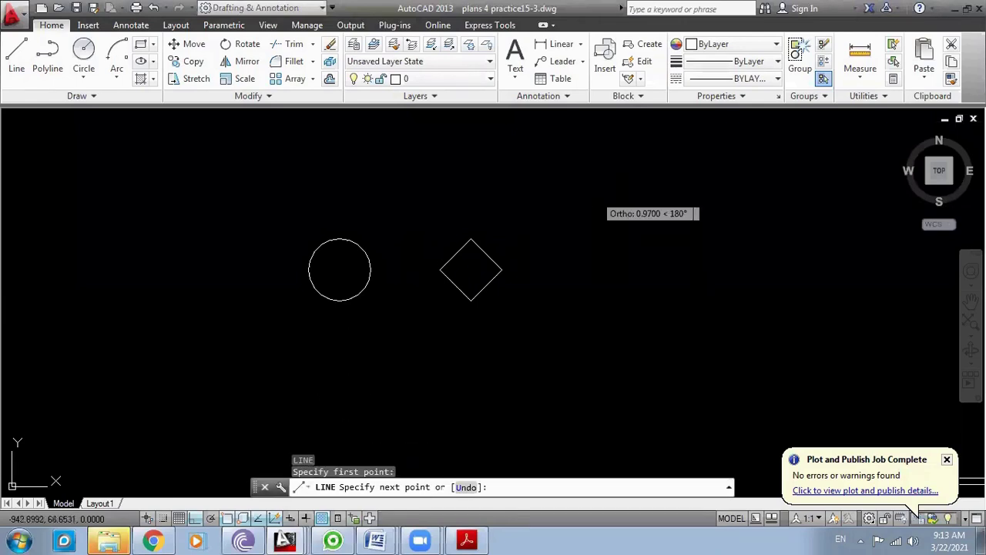
text(e)
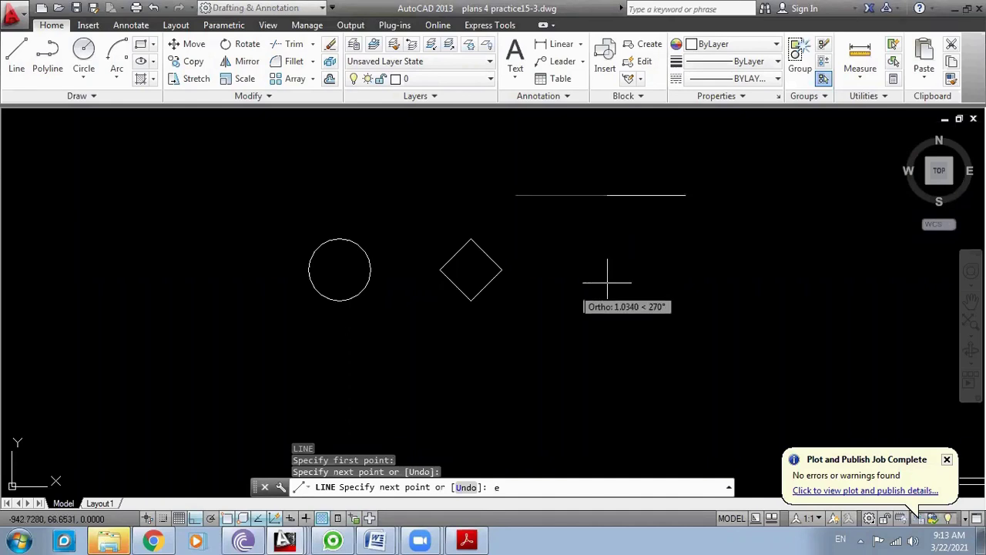
key(Return)
key(Escape)
text(e)
key(Return)
click(645, 219)
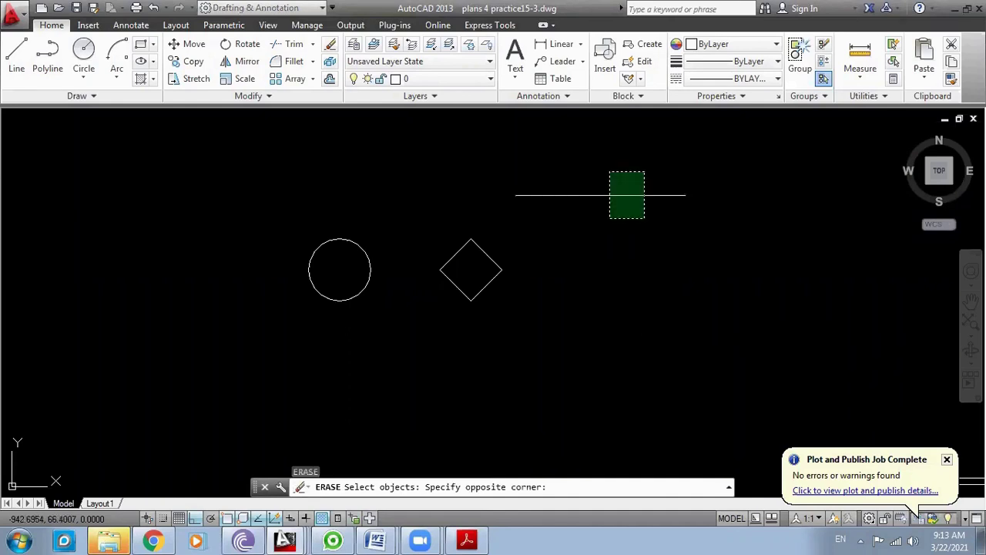
click(609, 171)
- Draw a horizontal line 1.5 units long
key(Return)
text(l)
key(Return)
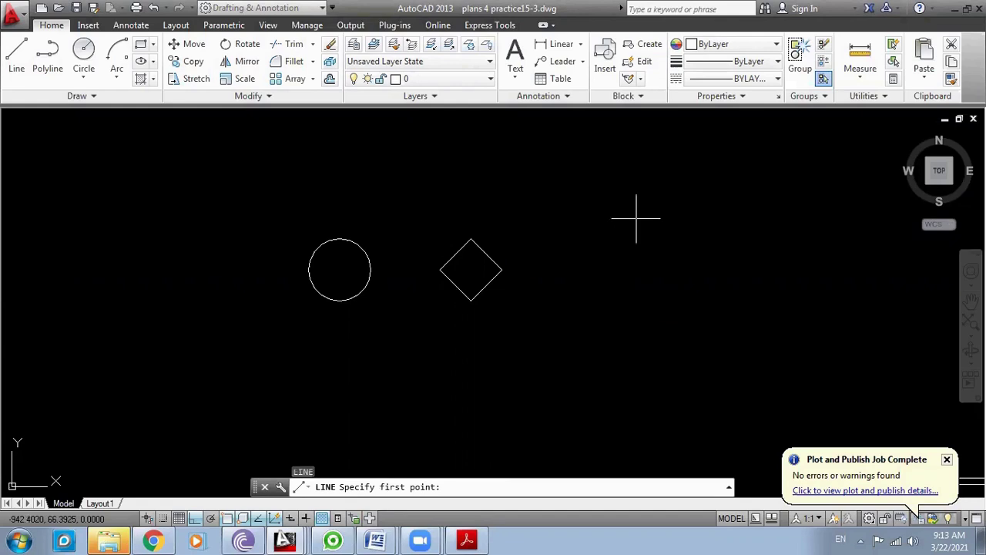
click(715, 197)
text(1.5)
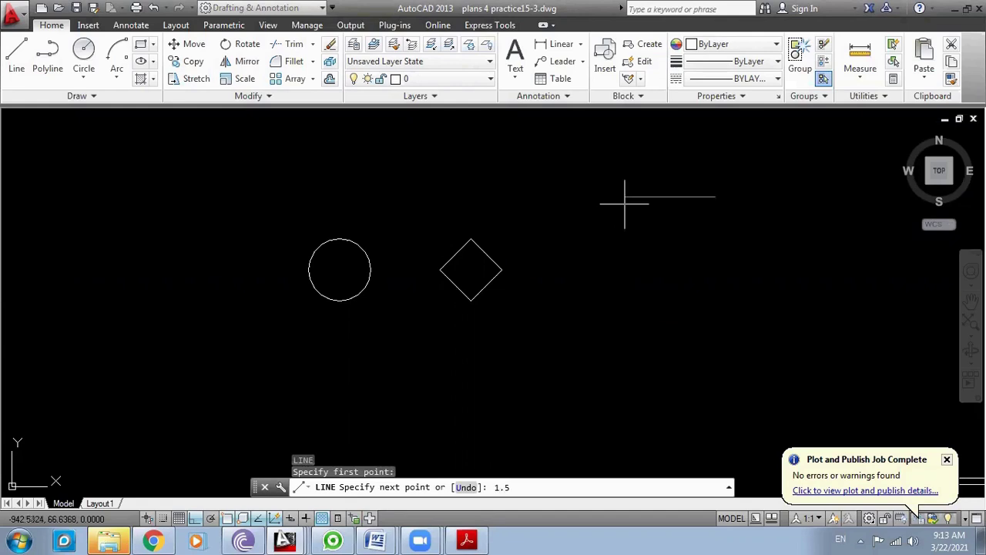
key(Return)
- Draw a 0.35-radius circle centred on the line's left end
text(c)
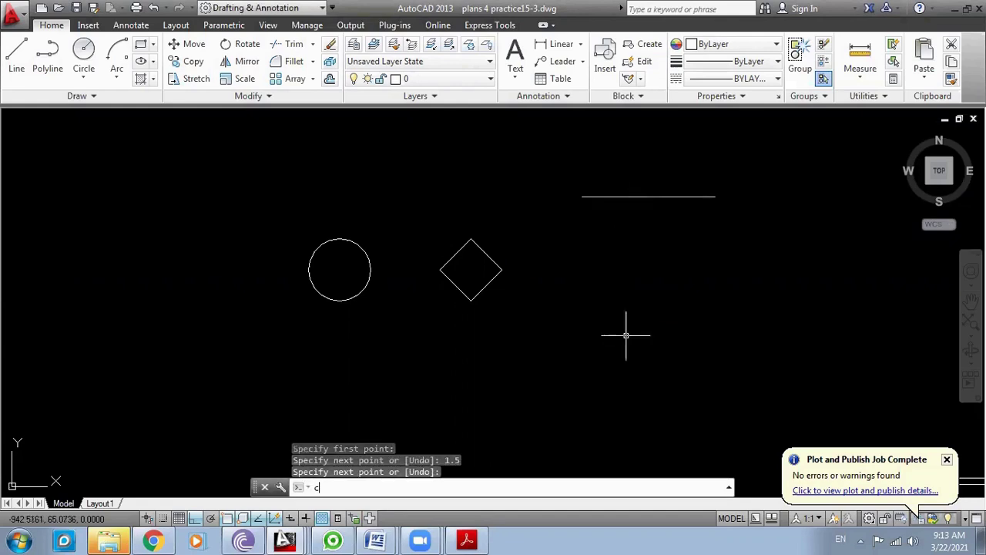
key(Return)
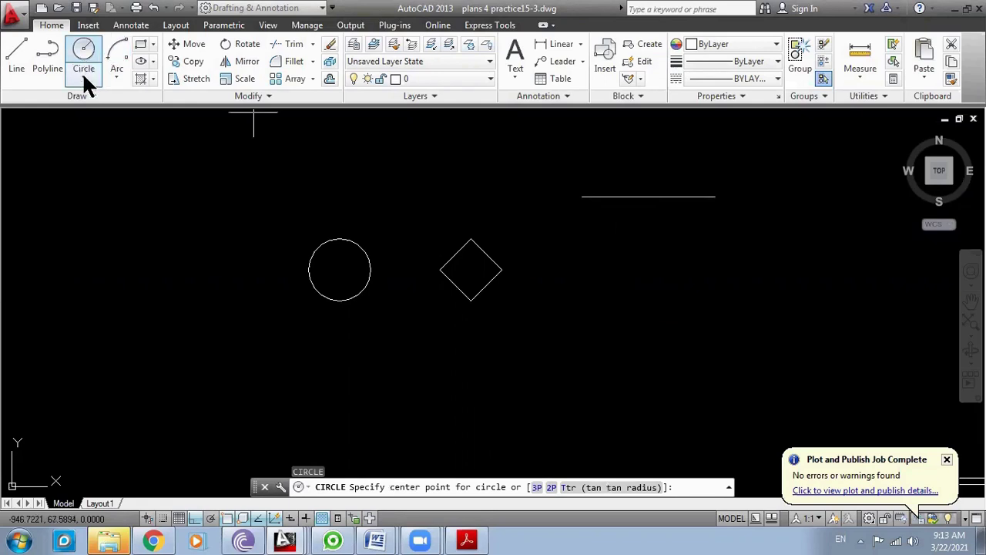
click(83, 77)
click(100, 104)
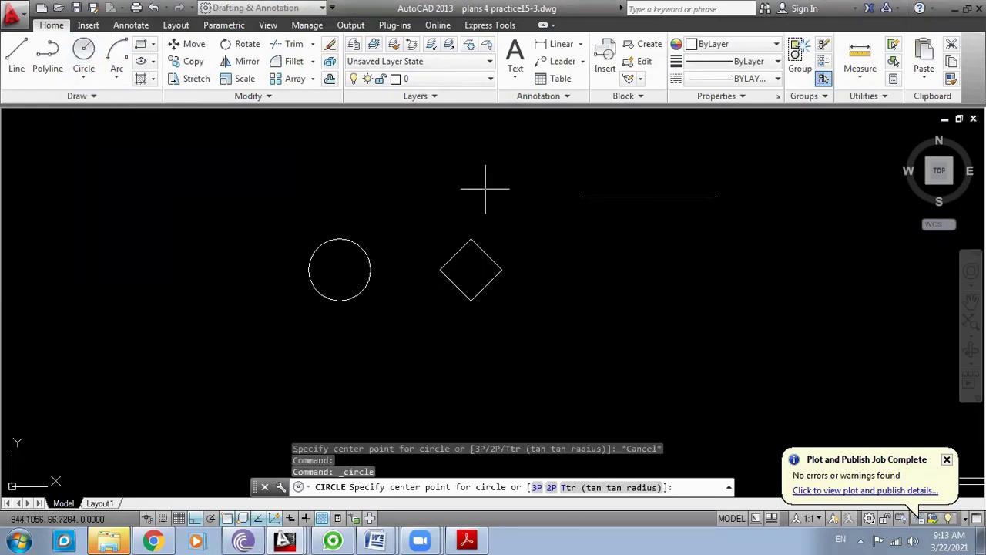
click(582, 197)
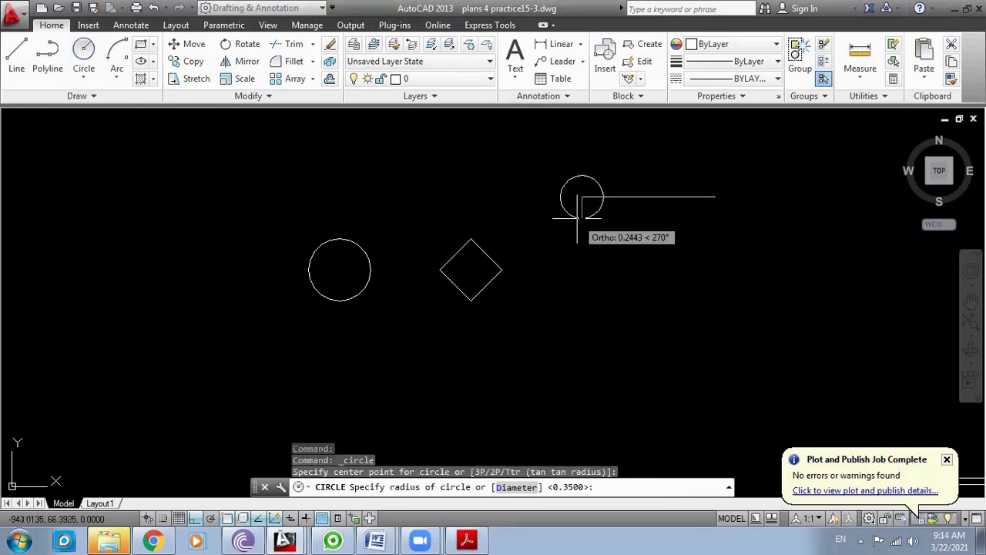
text(.35)
key(Return)
- Move the new circle right so it straddles the line
text(m)
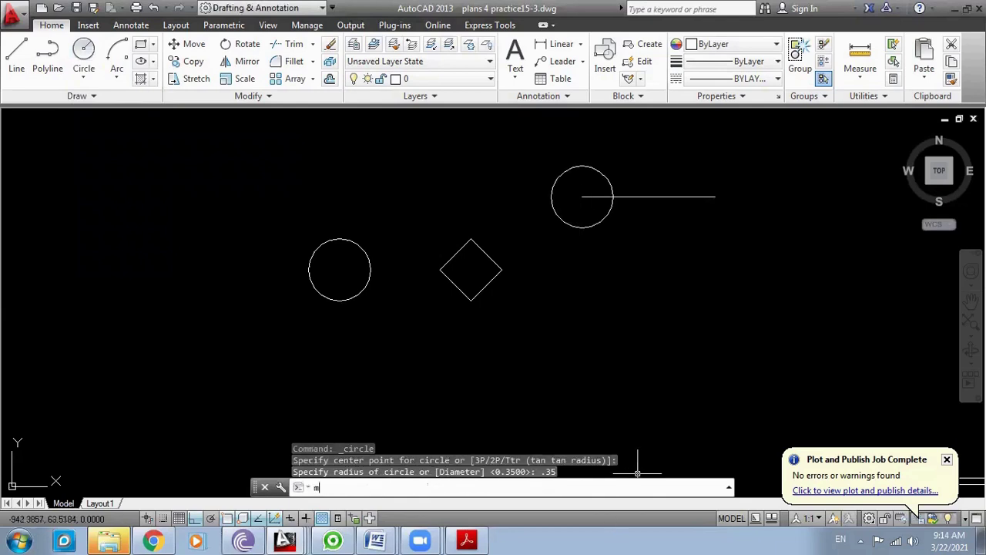
key(Return)
click(543, 153)
click(623, 293)
key(Return)
click(622, 293)
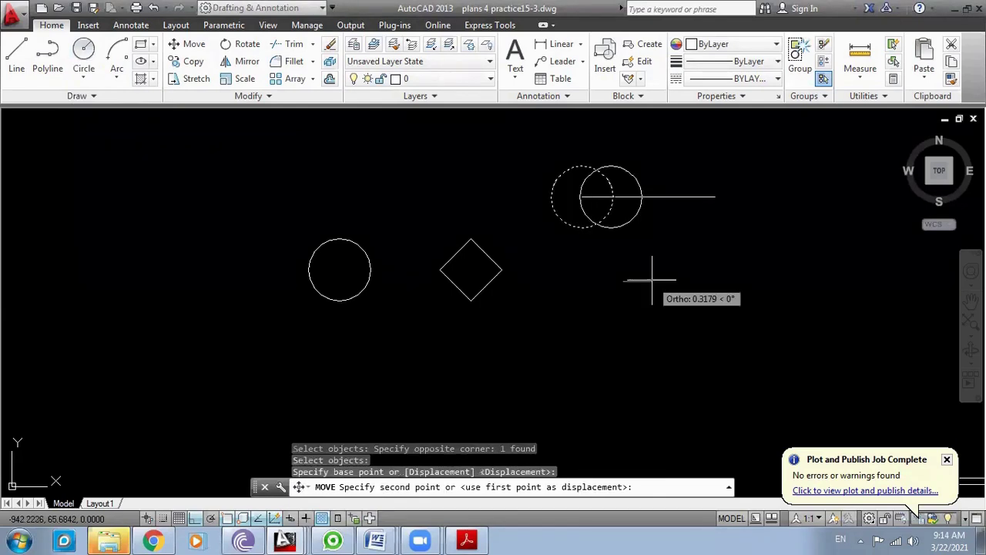
click(661, 282)
- Scale the circle by 0.5 about its centre
text(sc)
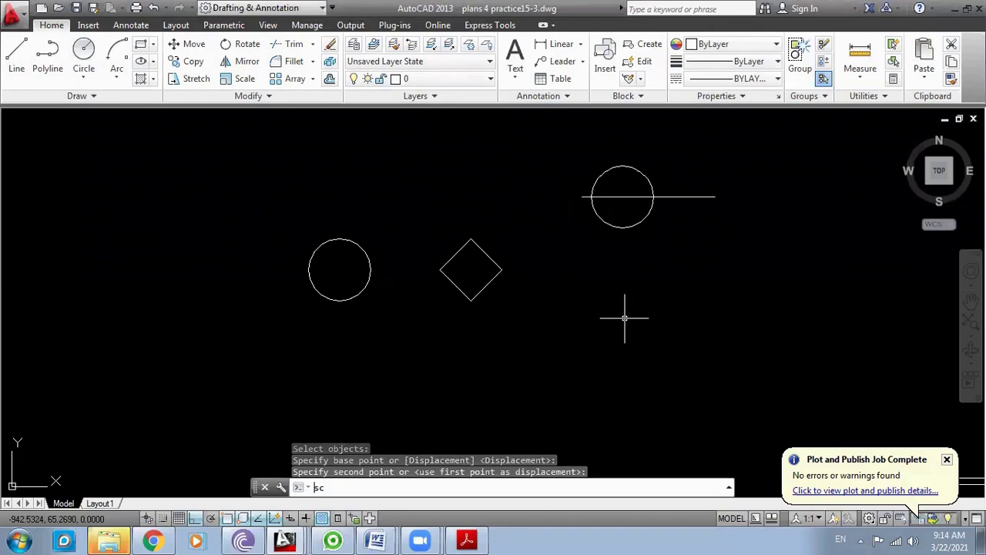
key(Return)
click(667, 132)
click(622, 183)
key(Return)
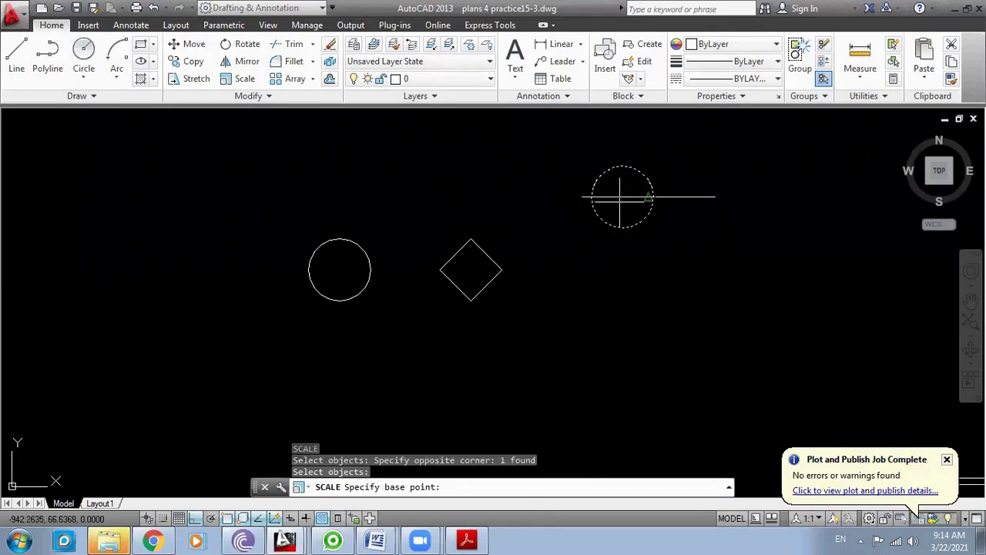
click(622, 197)
text(.5)
key(Return)
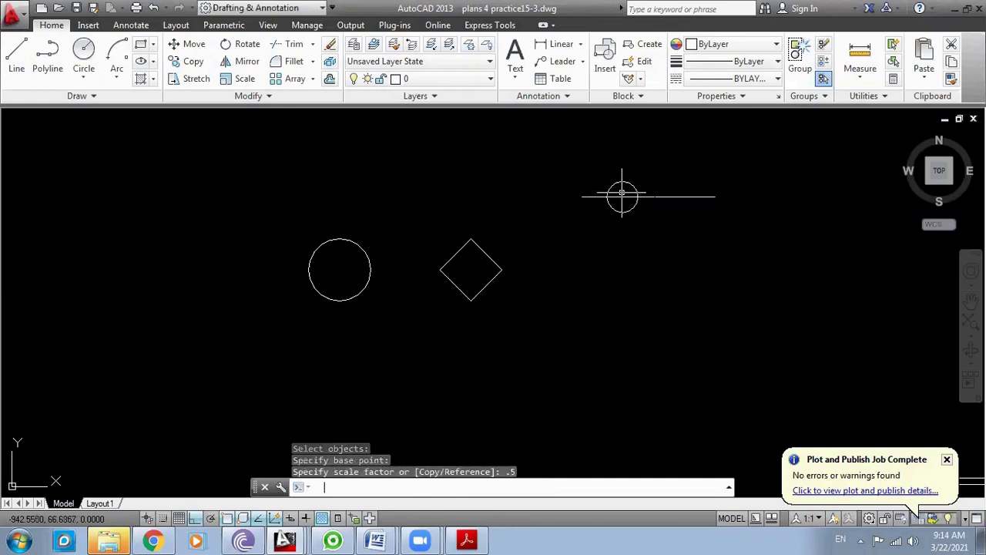
- Move the small circle slightly left along the line
text(m)
key(Return)
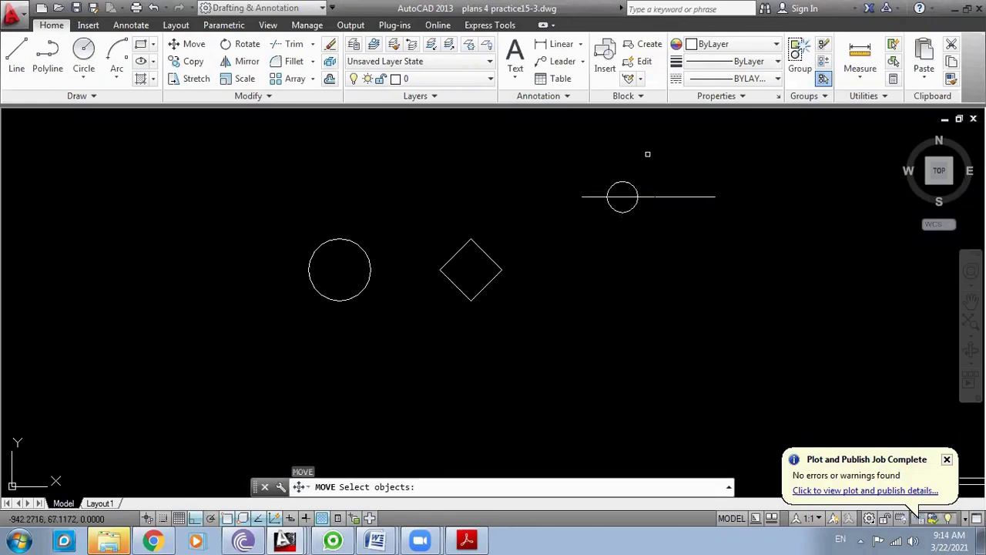
click(640, 171)
click(613, 185)
key(Return)
click(622, 196)
click(623, 245)
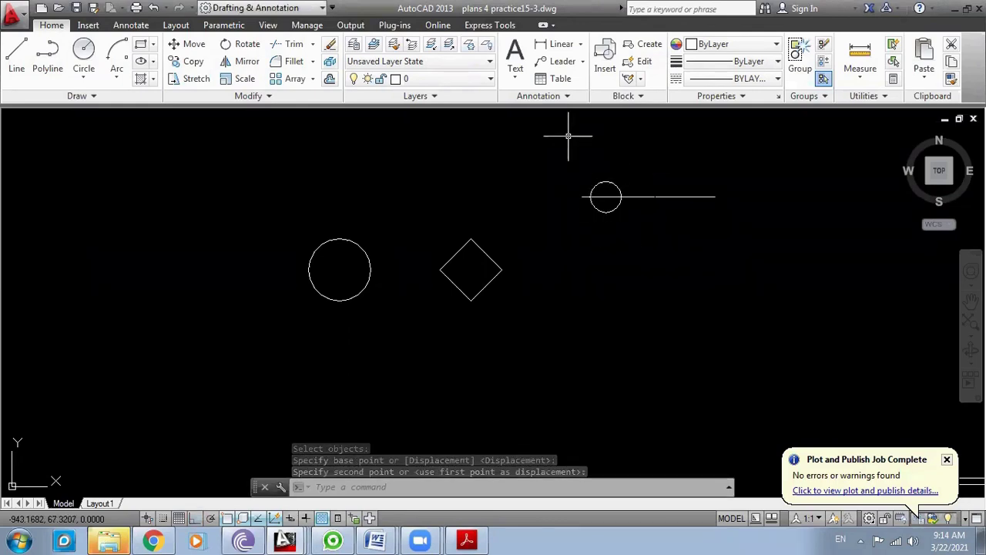
- Hatch the lower half of the small circle with the SOLID pattern
text(h)
key(Return)
scroll(601, 207, up, 2)
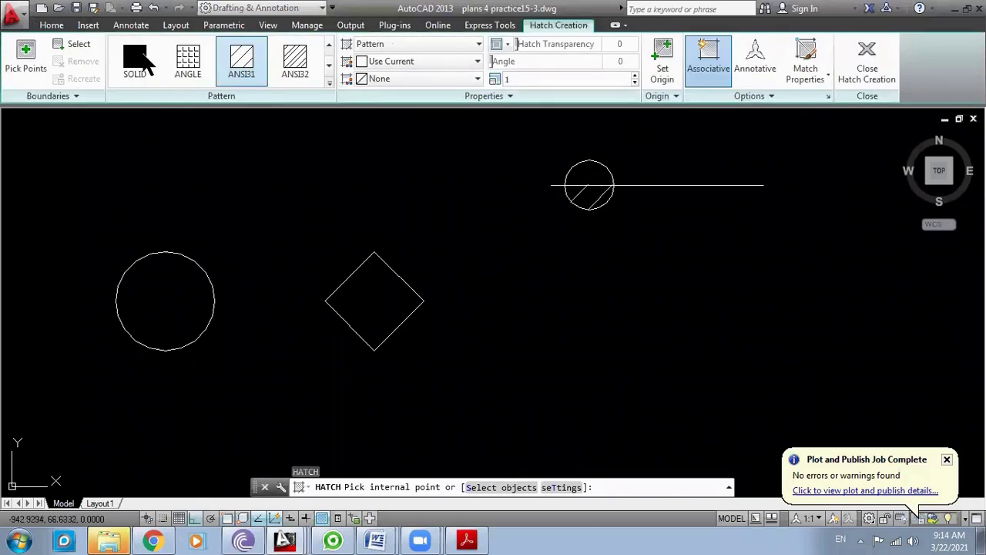
click(147, 64)
click(591, 198)
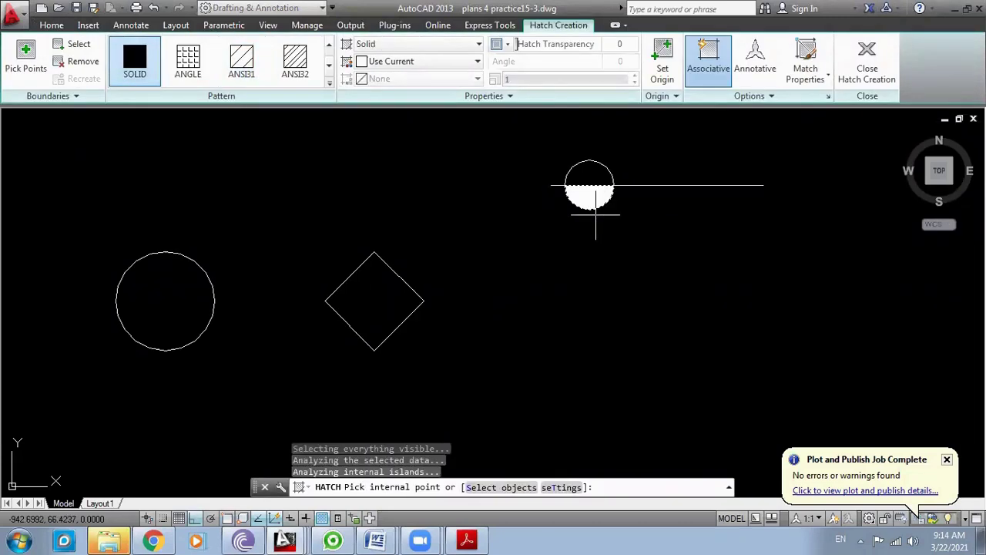
key(Escape)
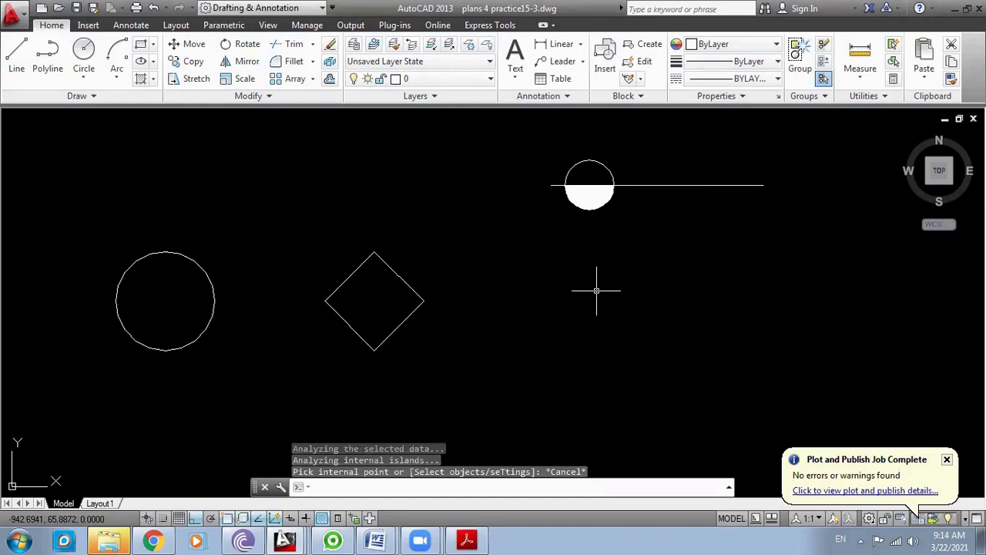
text(mi)
key(Return)
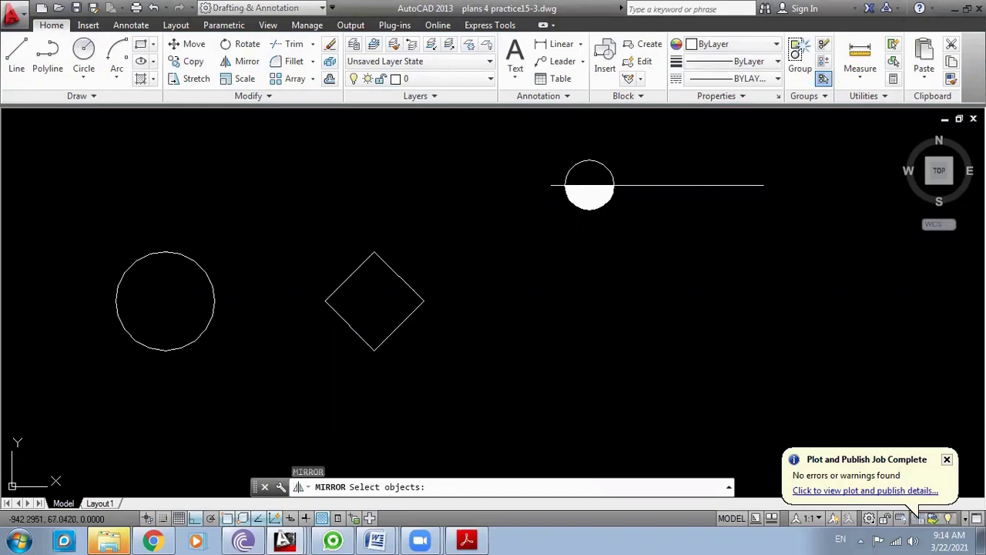
drag(701, 200, 675, 176)
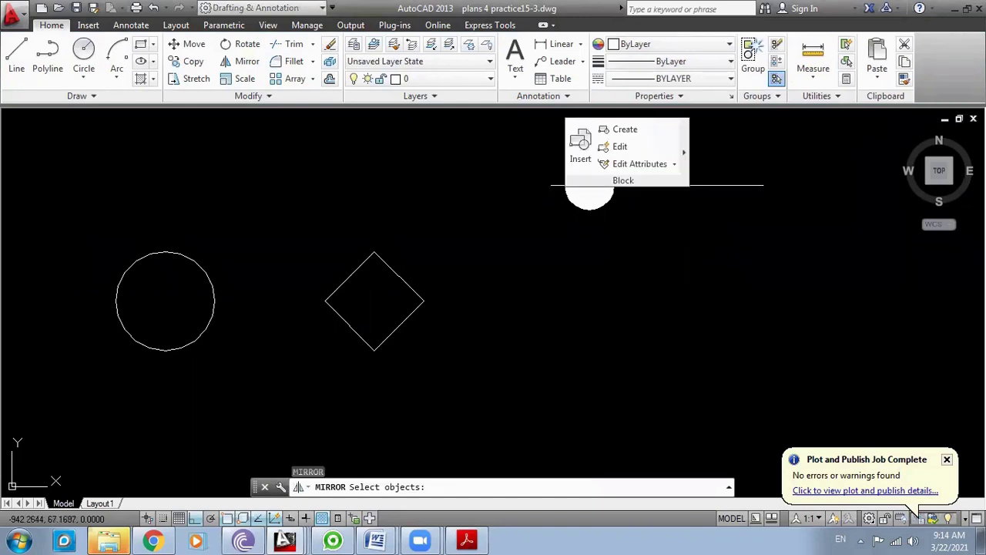
- Cancel the mirror and dock the floating Block panel back on the ribbon
key(Escape)
key(Escape)
click(725, 157)
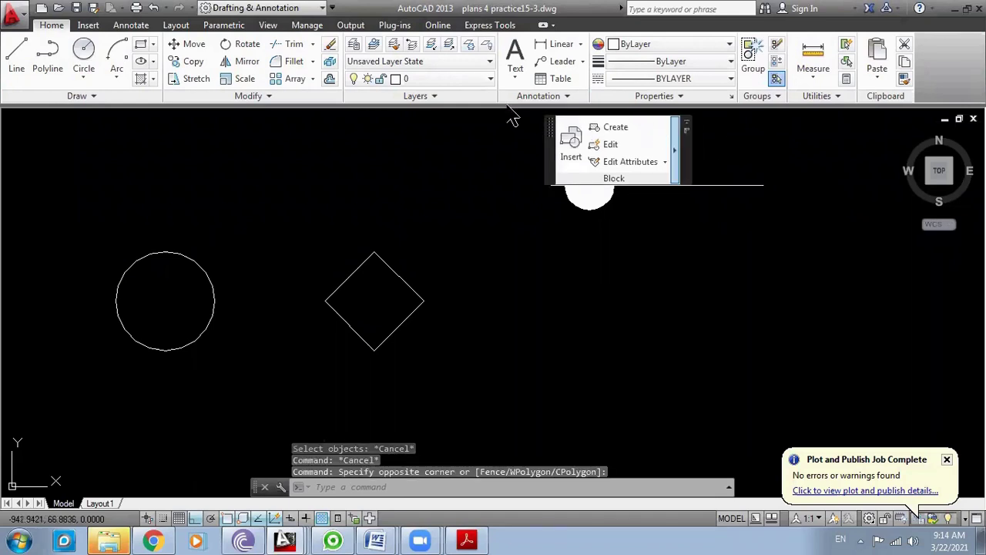
drag(551, 127, 883, 104)
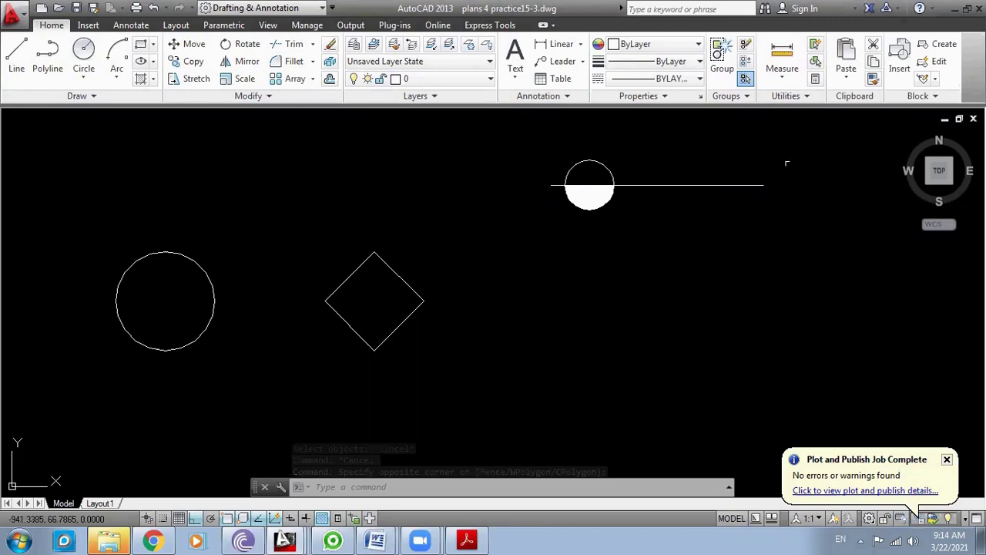
- Mirror the circle, line and hatch about a vertical axis, erasing the originals
text(mi)
key(Return)
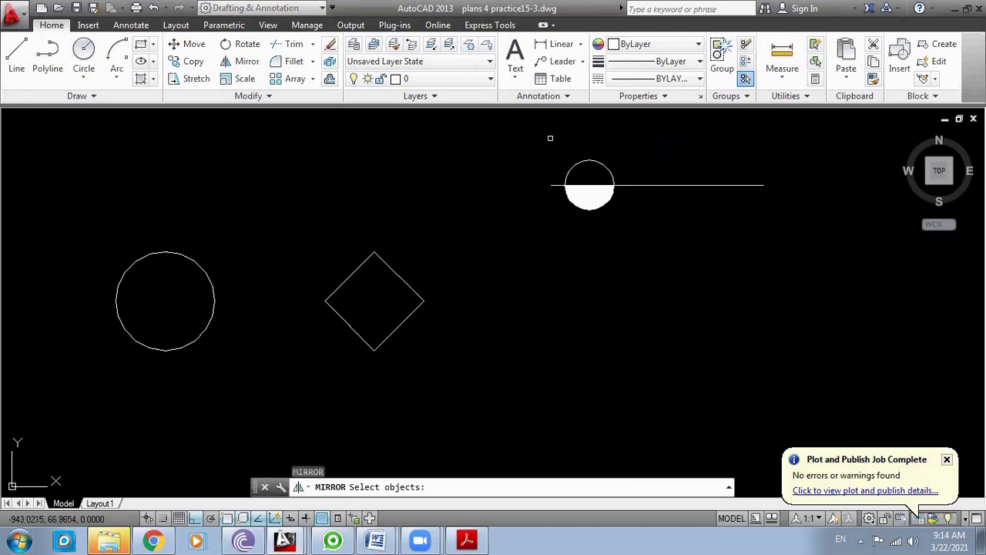
drag(550, 138, 788, 262)
key(Return)
click(594, 185)
click(608, 258)
text(y)
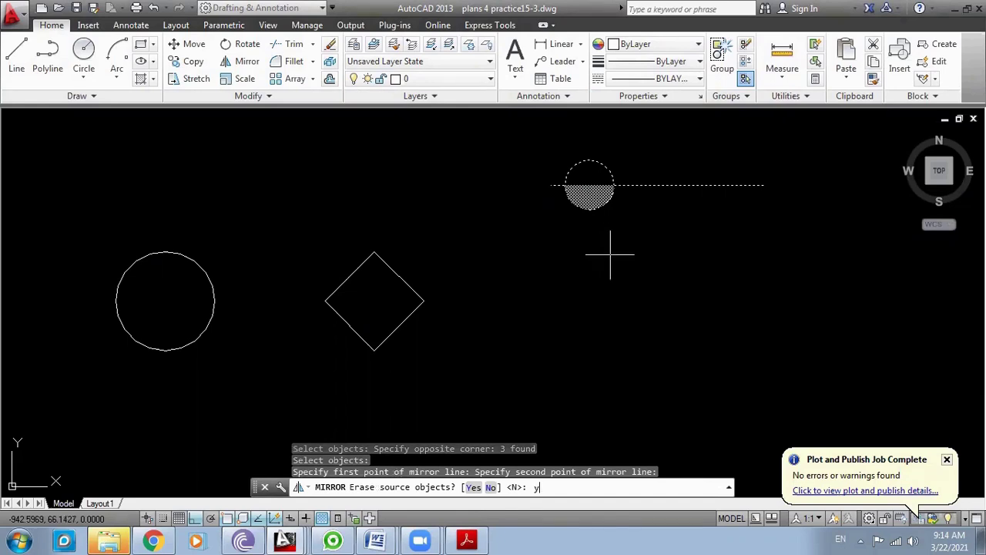
key(Return)
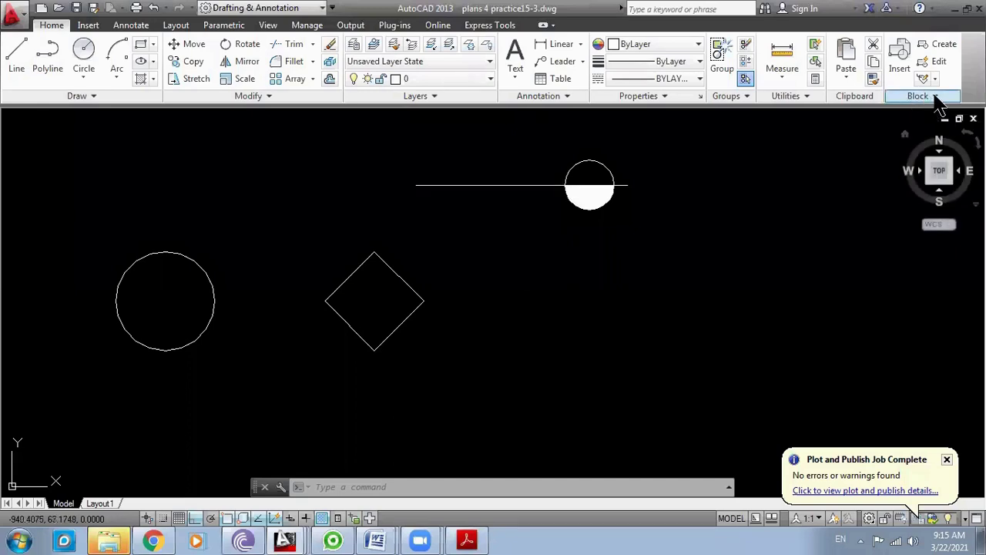
- Open the Attribute Definition dialog with ATT and drag it clear of the markers
click(935, 96)
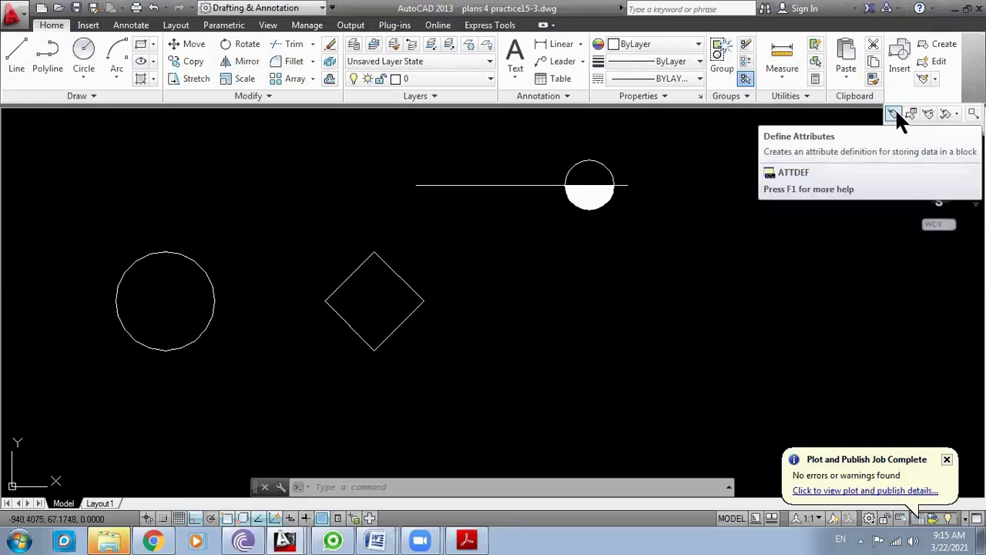
mouse_move(894, 114)
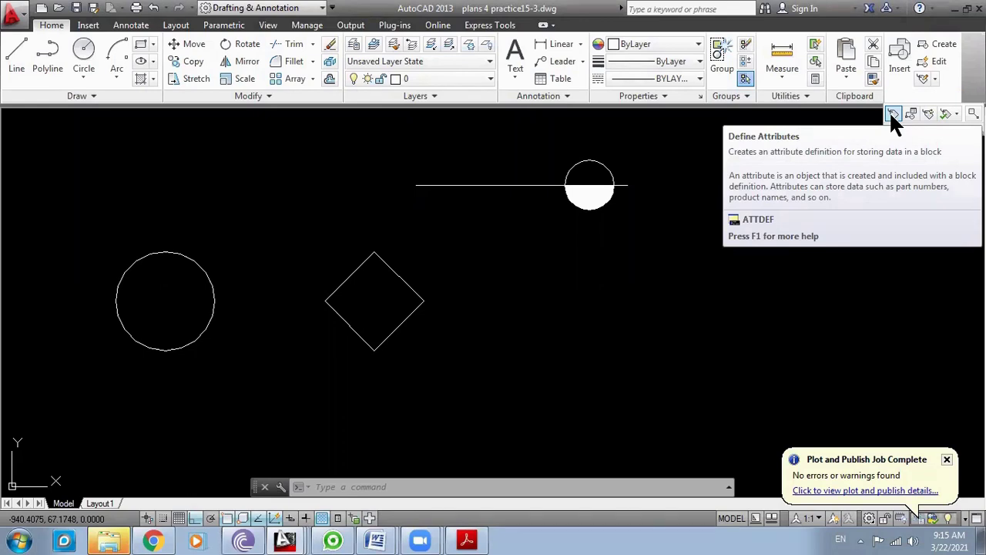
click(892, 114)
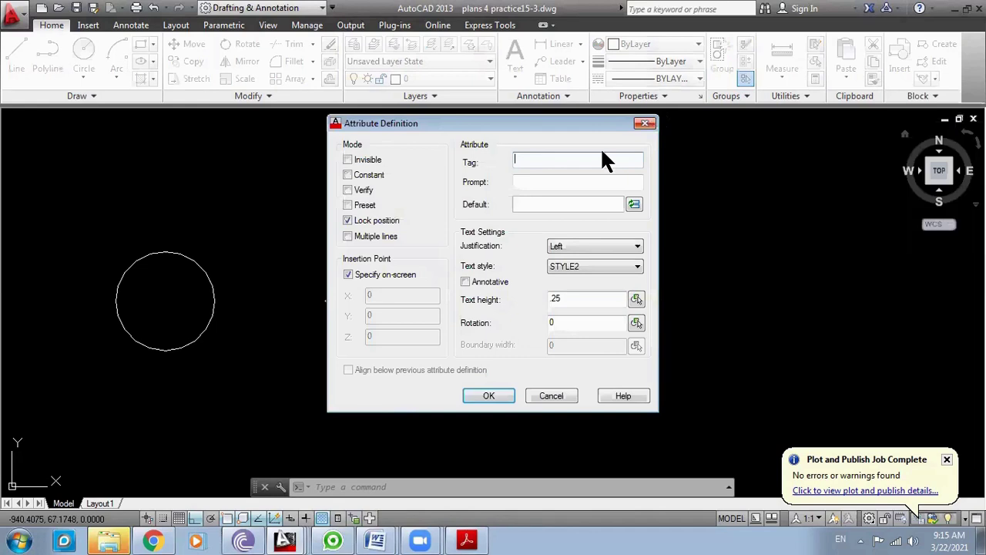
key(Escape)
text(A)
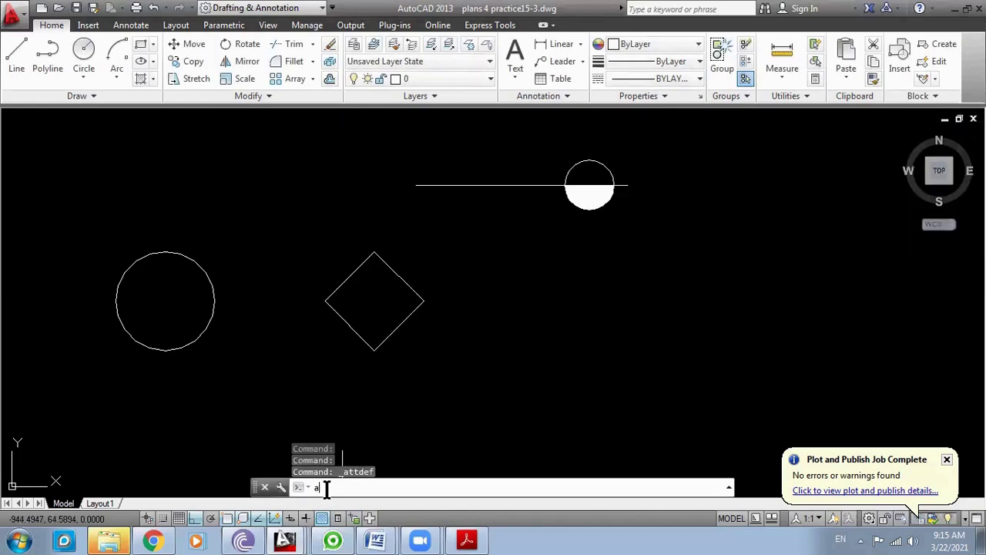
text(T)
key(Return)
drag(550, 121, 701, 219)
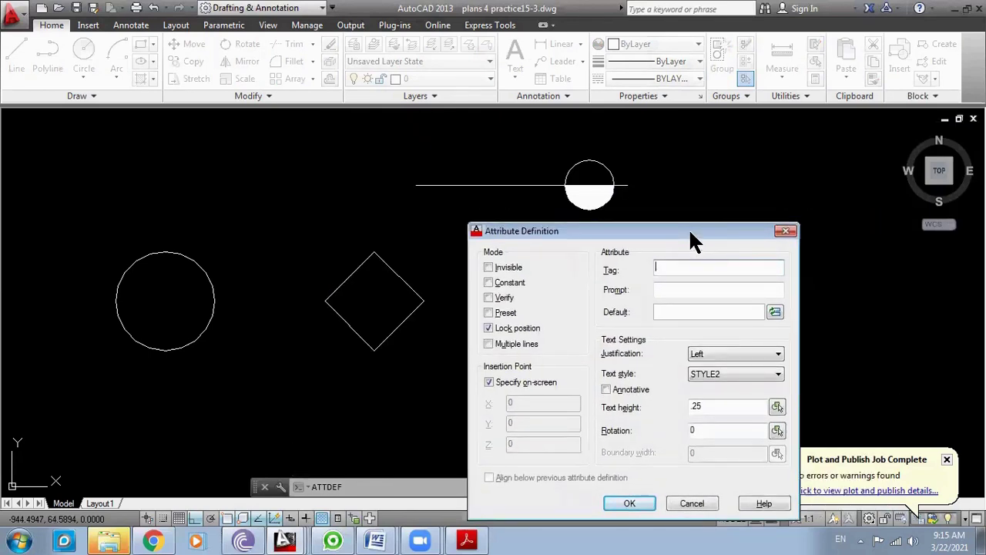
drag(677, 231, 377, 121)
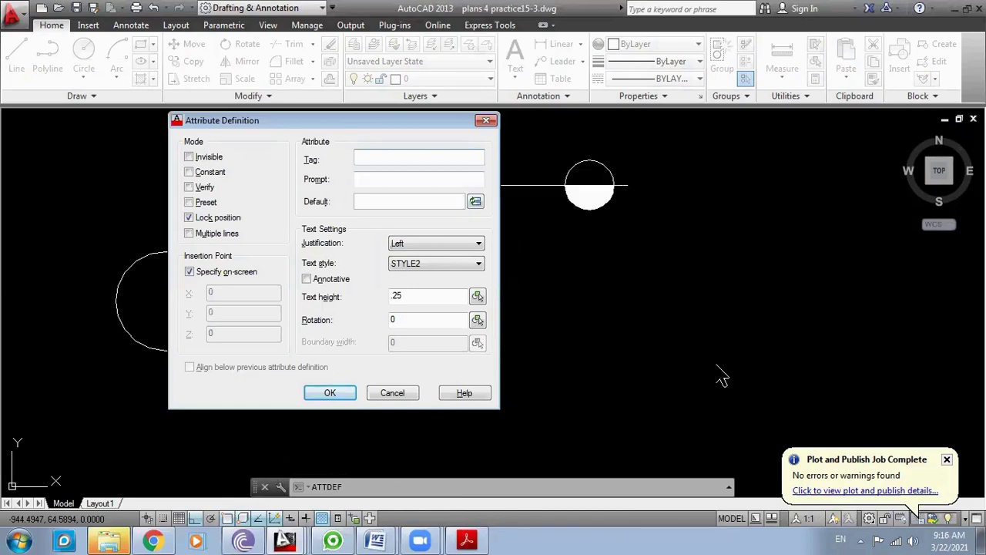
- Enter tag 'level' and prompt 'enter level value' in the attribute definition
text(level)
click(366, 178)
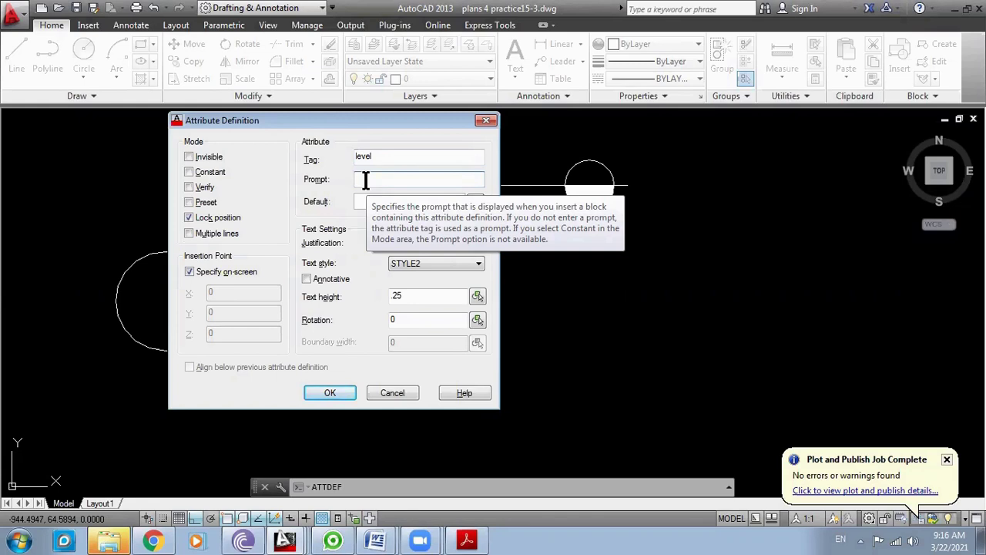
text(enter )
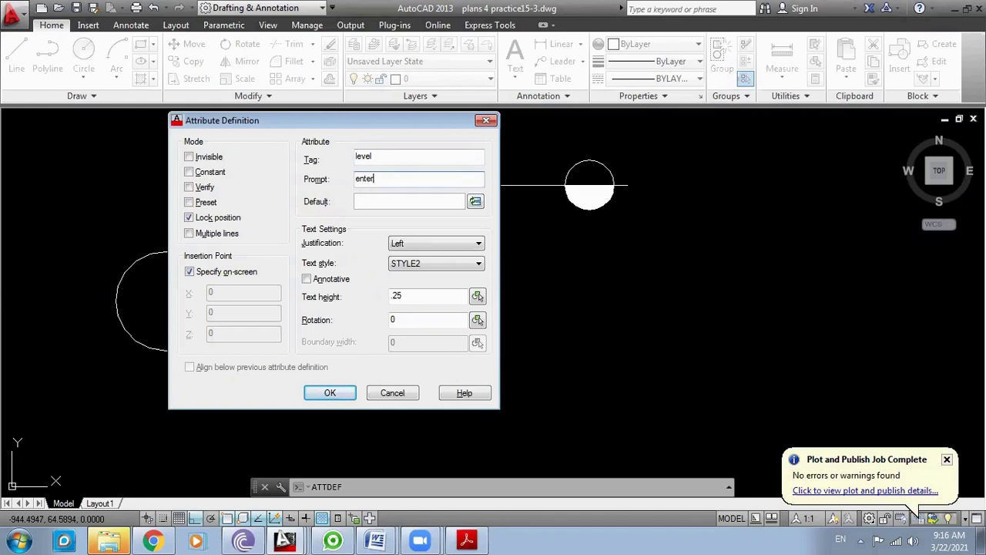
text(level )
text(value)
click(383, 199)
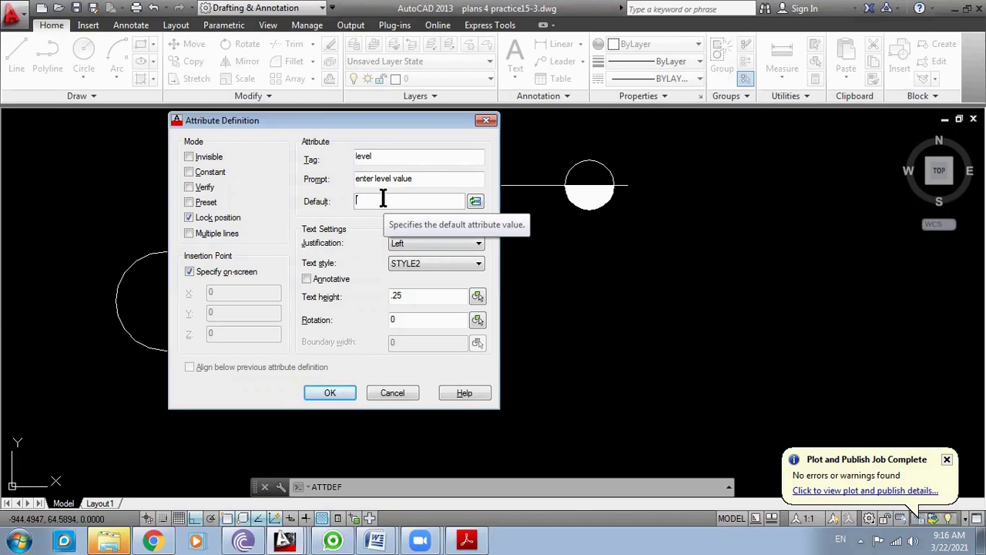
- Set default +0.0 and Bottom left justification, then place the attribute under the diamond
text(+)
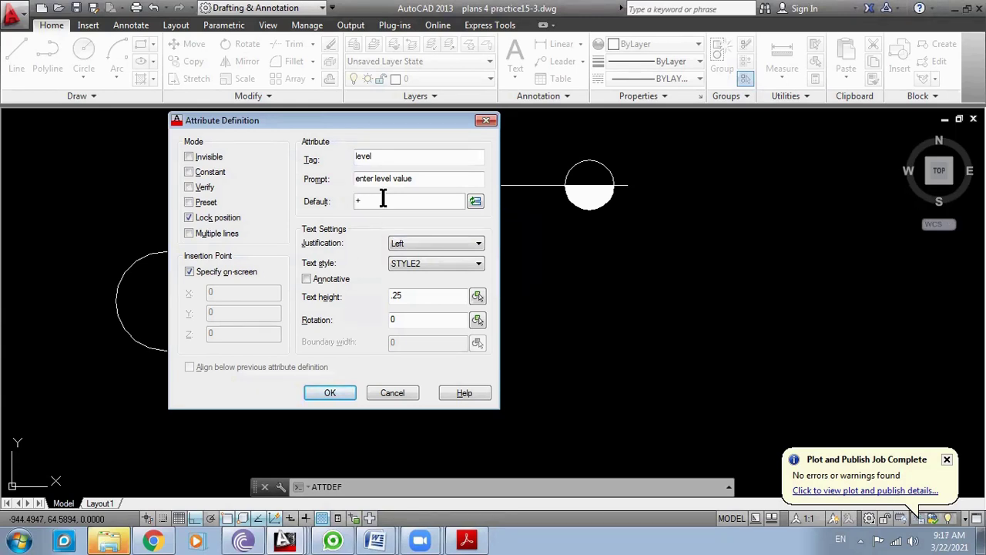
text(0.0)
click(475, 245)
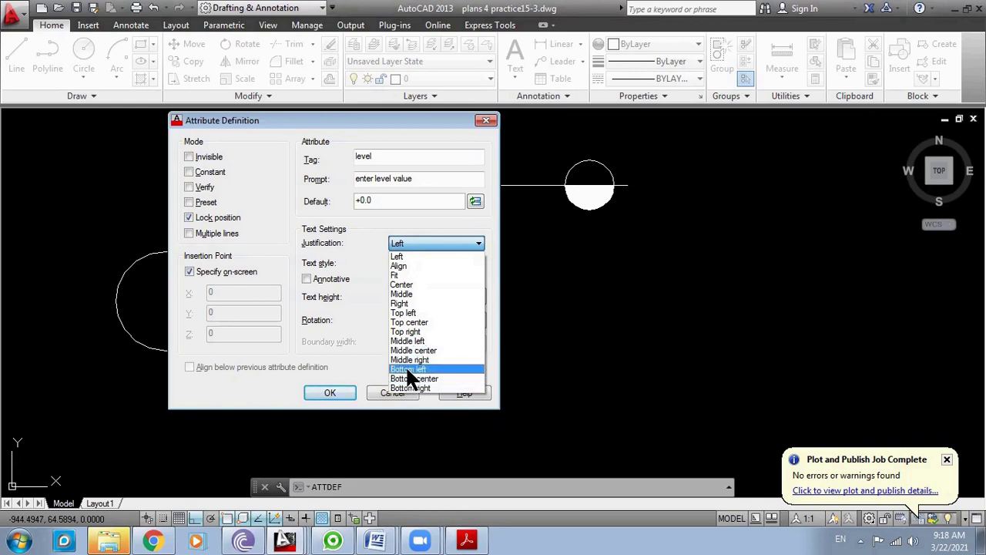
click(406, 370)
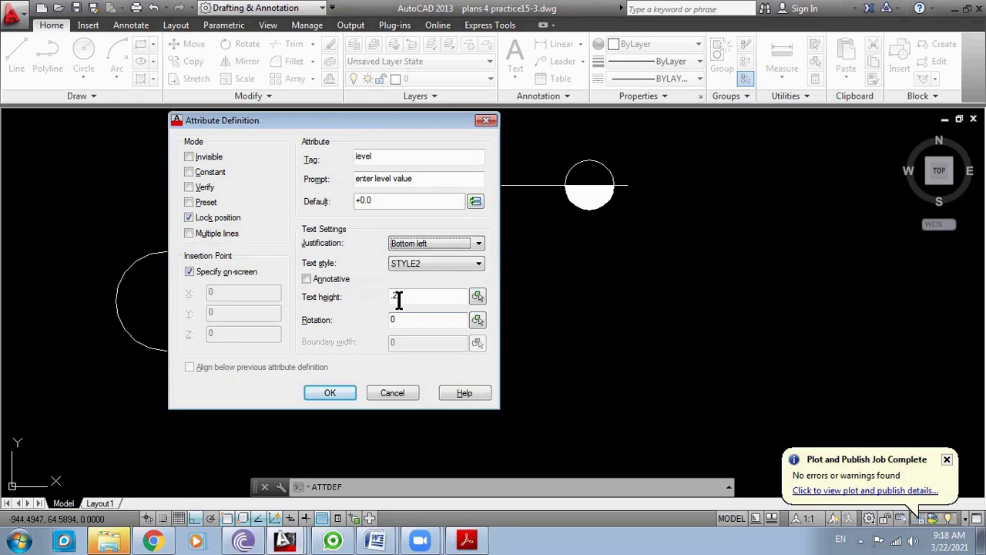
click(328, 394)
click(319, 378)
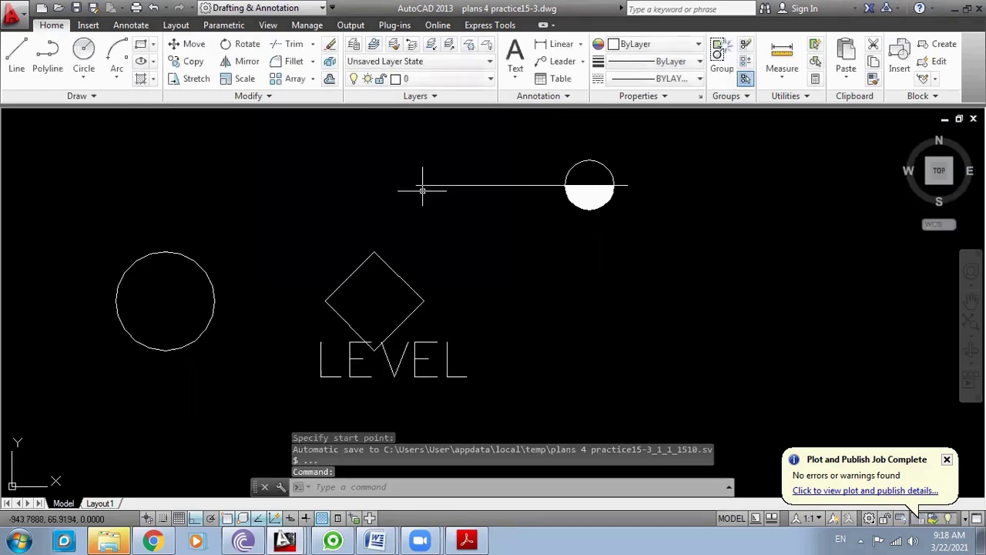
- Move LEVEL with Ortho off onto the line left of the half-filled circle
text(m)
key(Return)
click(484, 367)
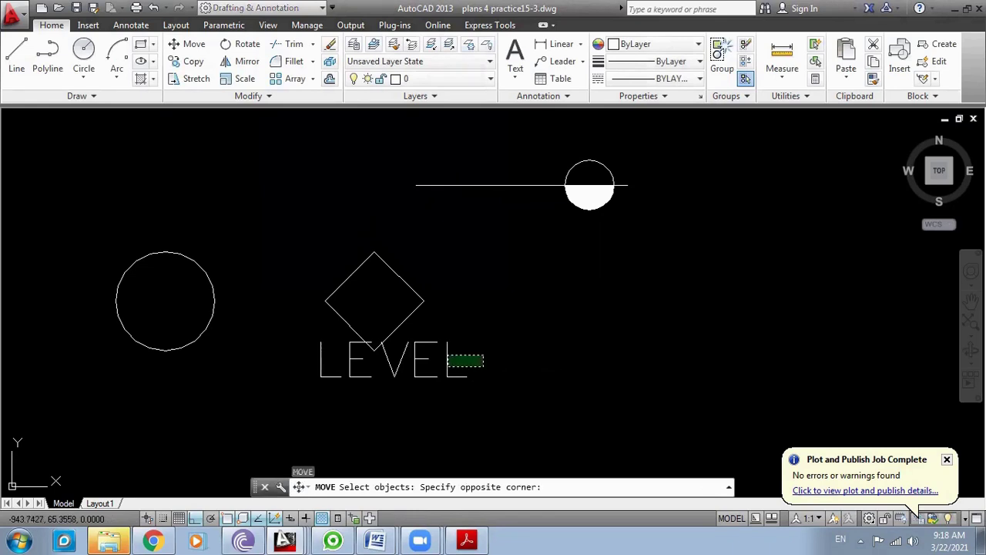
click(447, 355)
key(Return)
click(375, 376)
key(F8)
scroll(424, 179, up, 3)
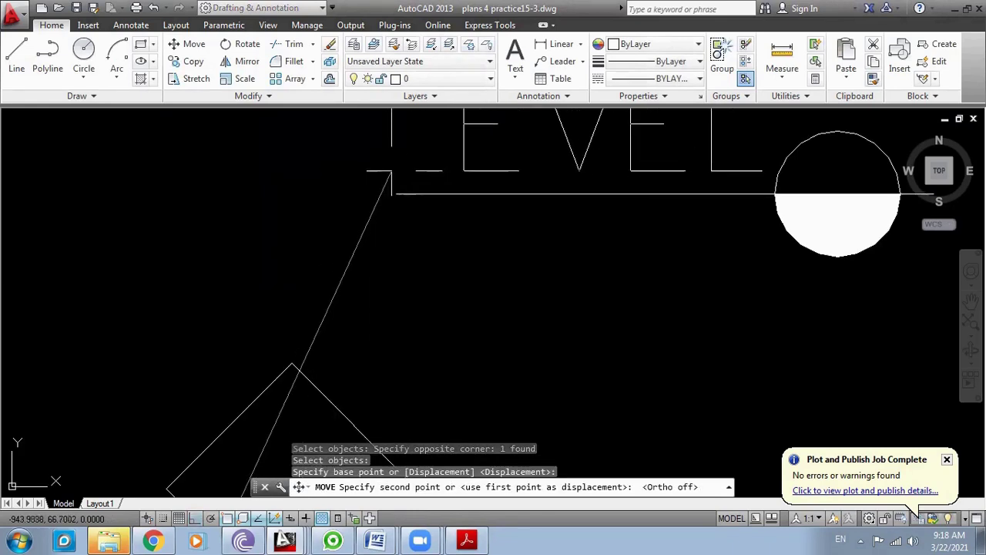
click(392, 177)
scroll(404, 282, down, 2)
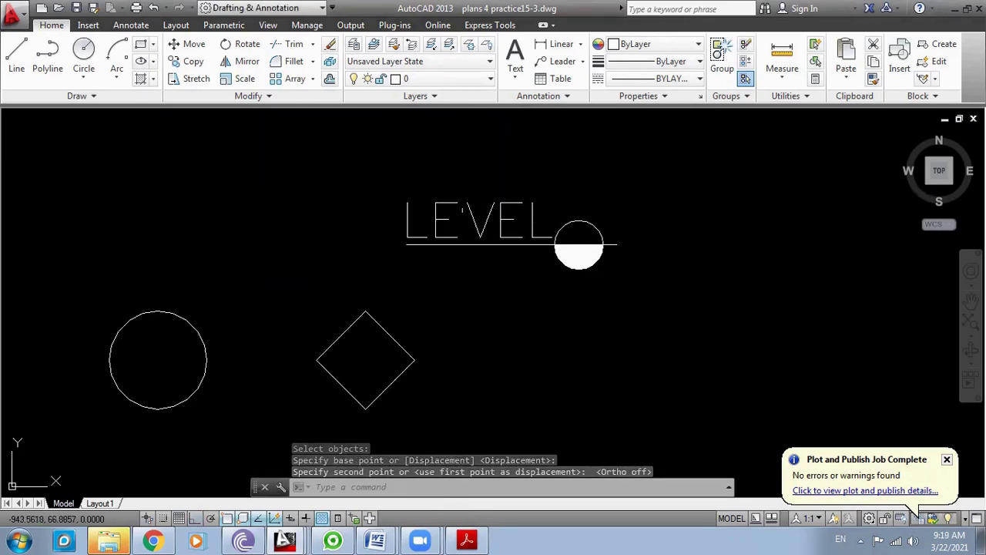
scroll(567, 234, down, 4)
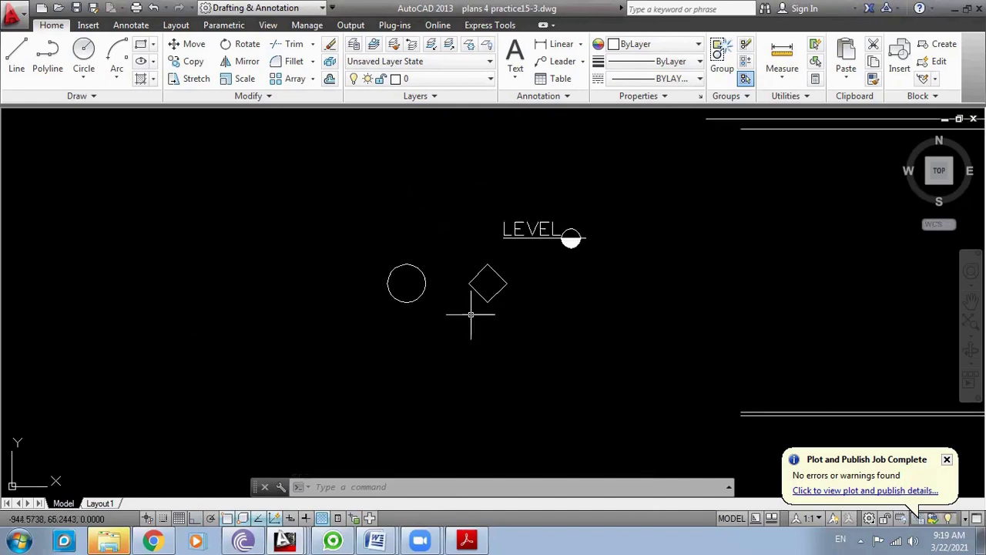
scroll(408, 282, up, 4)
- Start a line and cancel it without drawing anything
text(l)
key(Return)
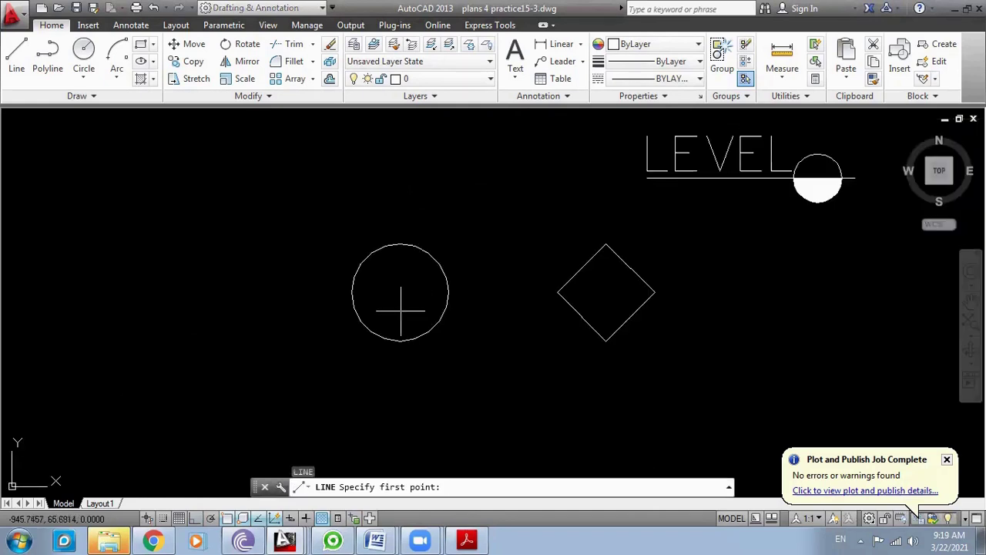
key(Escape)
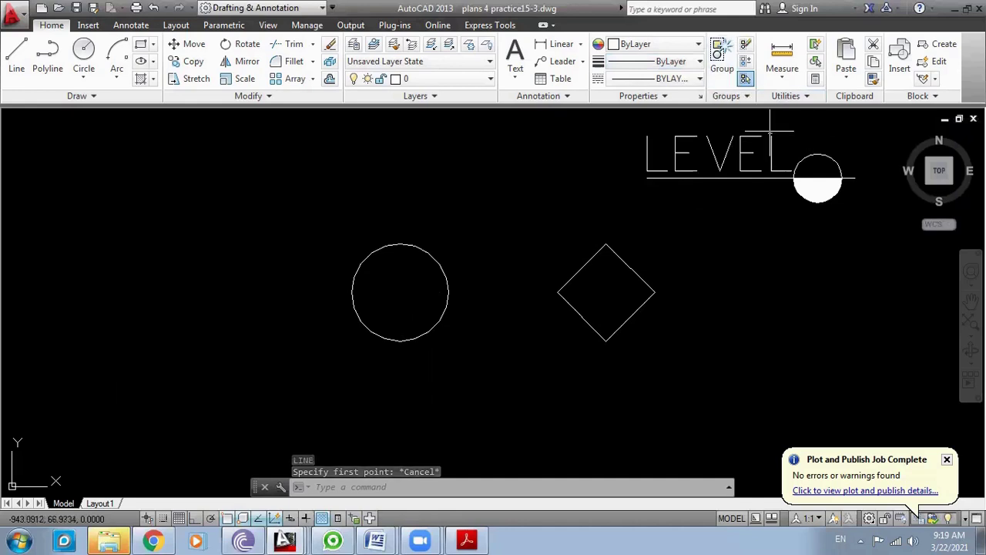
- Start a new attribute with tag 'center' and prompt 'enter center value'
click(935, 97)
click(894, 114)
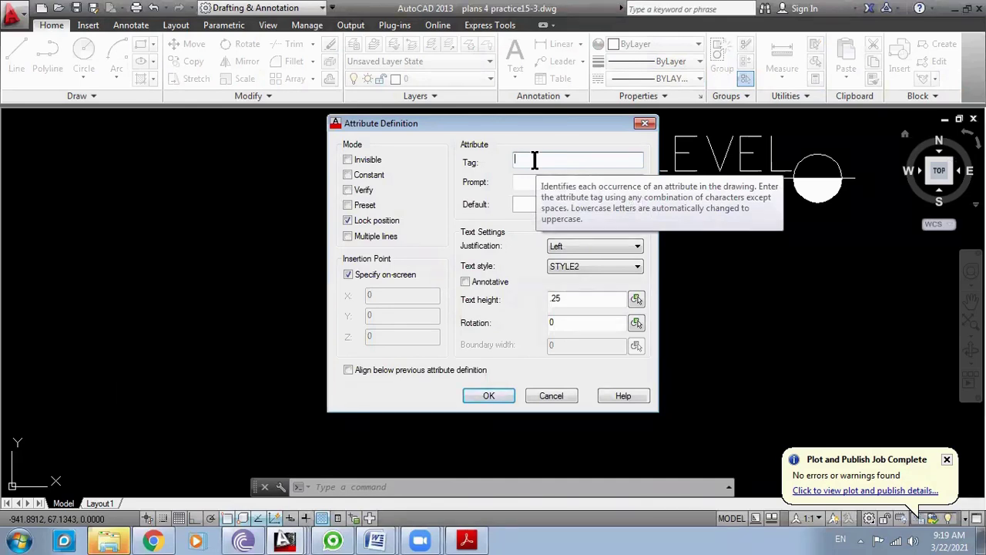
text(doo)
key(BackSpace)
key(BackSpace)
key(BackSpace)
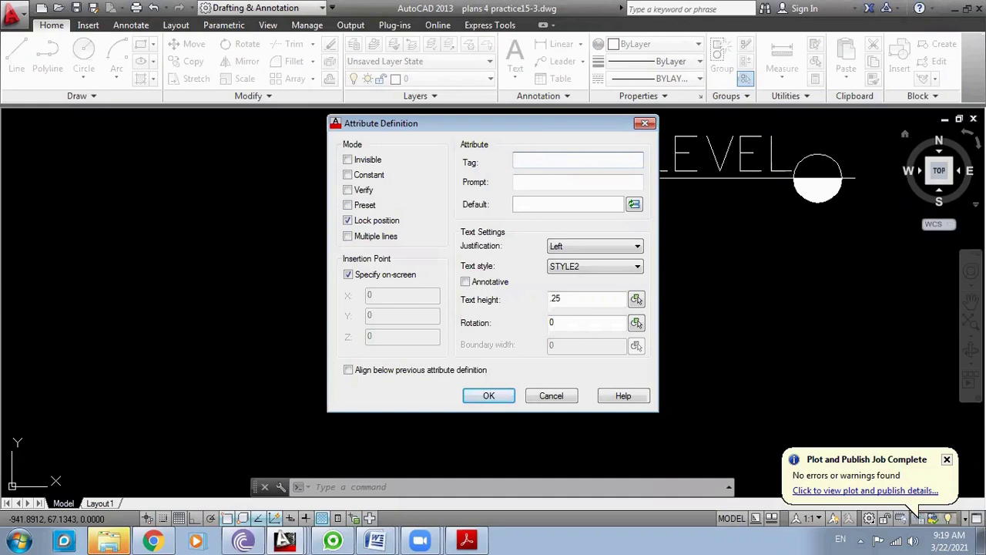
text(center)
click(532, 181)
text(enter center )
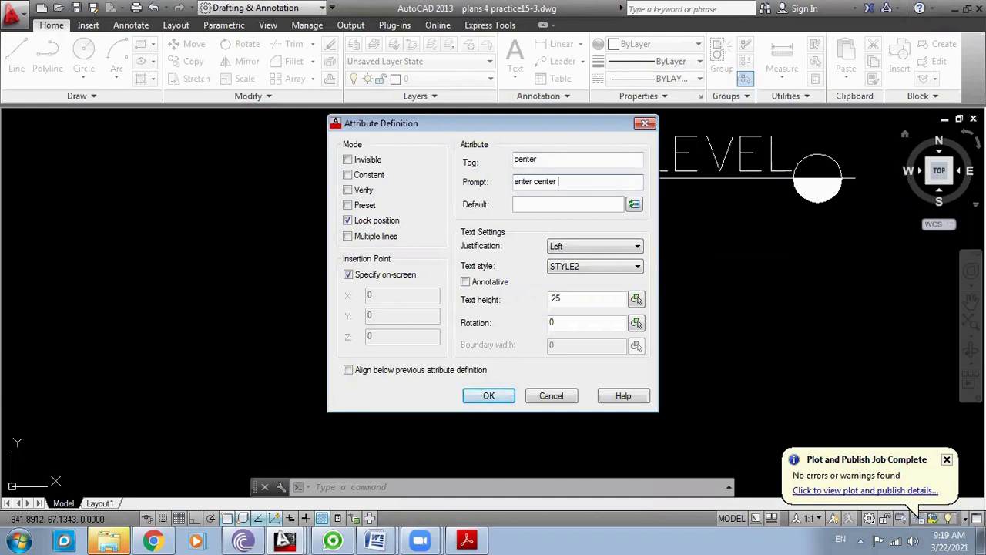
text(value)
- Give the attribute default D1 and Middle justification, then place it in the circle
click(563, 205)
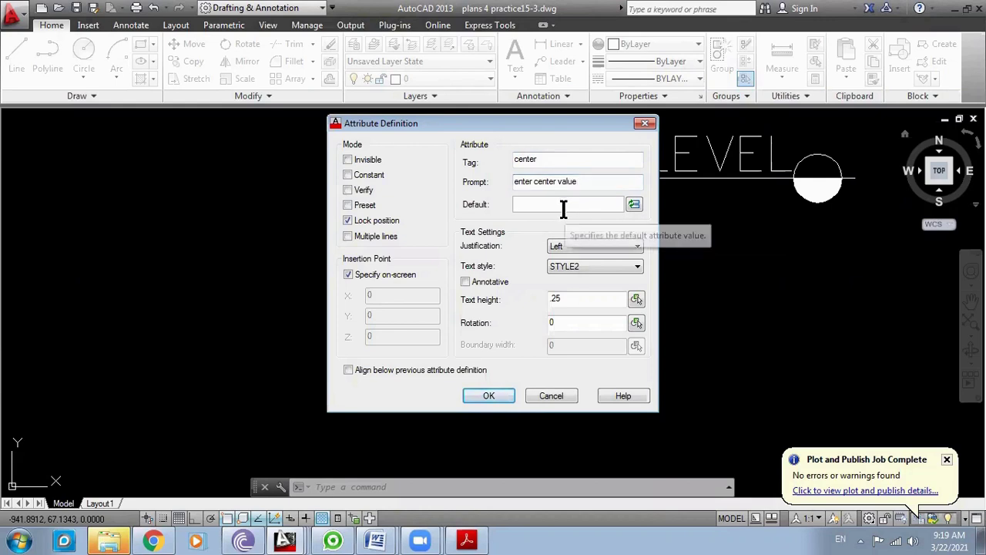
text(DI)
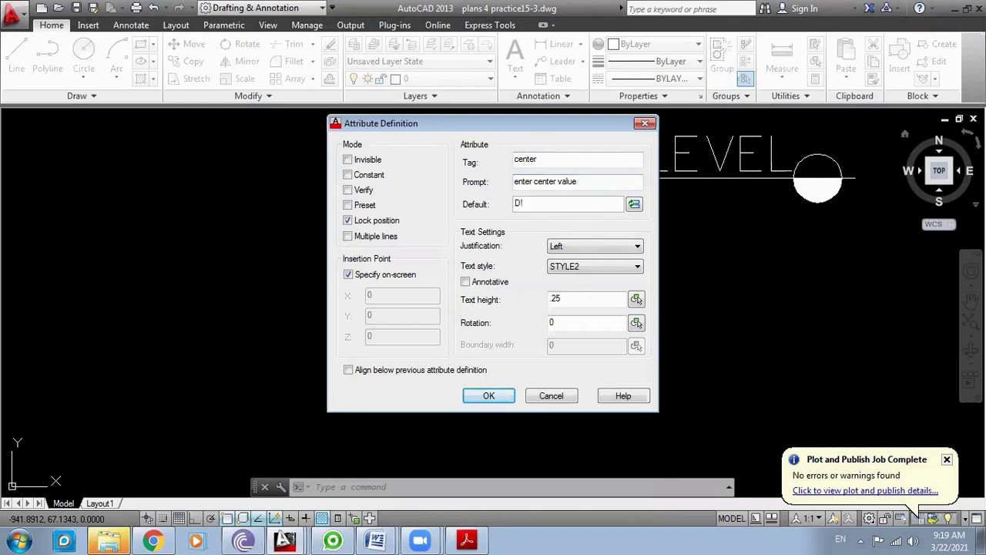
key(BackSpace)
text(1)
click(637, 245)
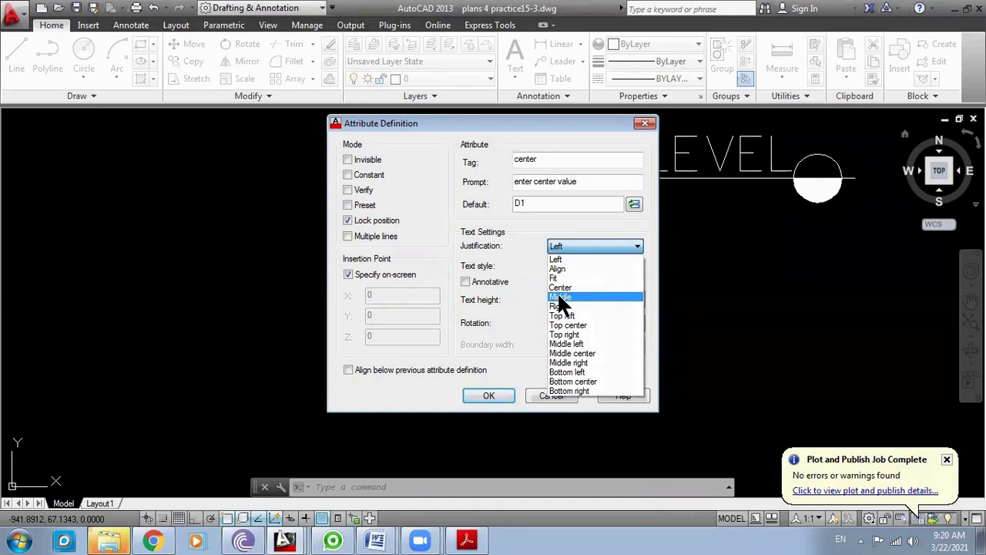
click(559, 298)
click(487, 396)
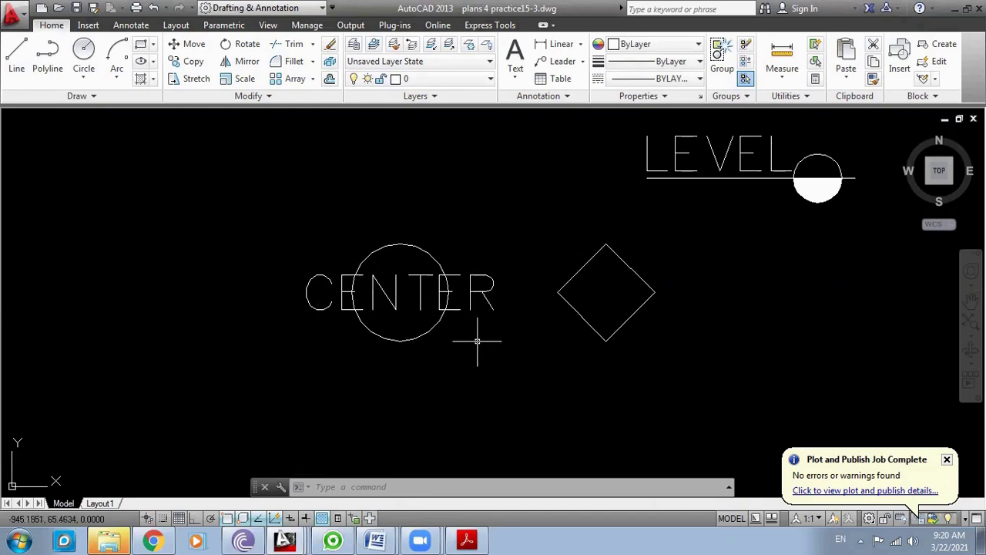
scroll(474, 341, down, 2)
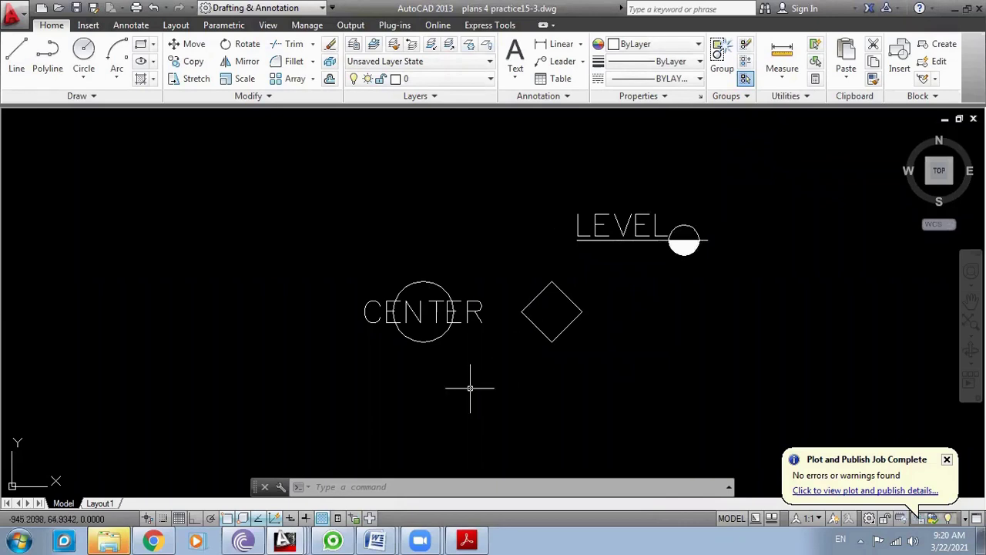
- Begin a block named 'center nuber' with its base point at the circle's bottom
text(b)
key(Return)
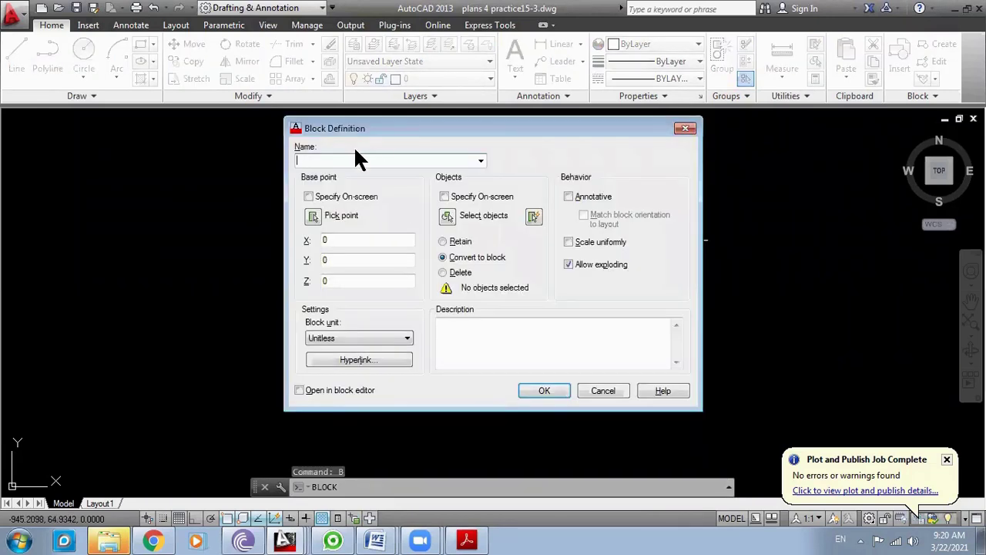
text(center)
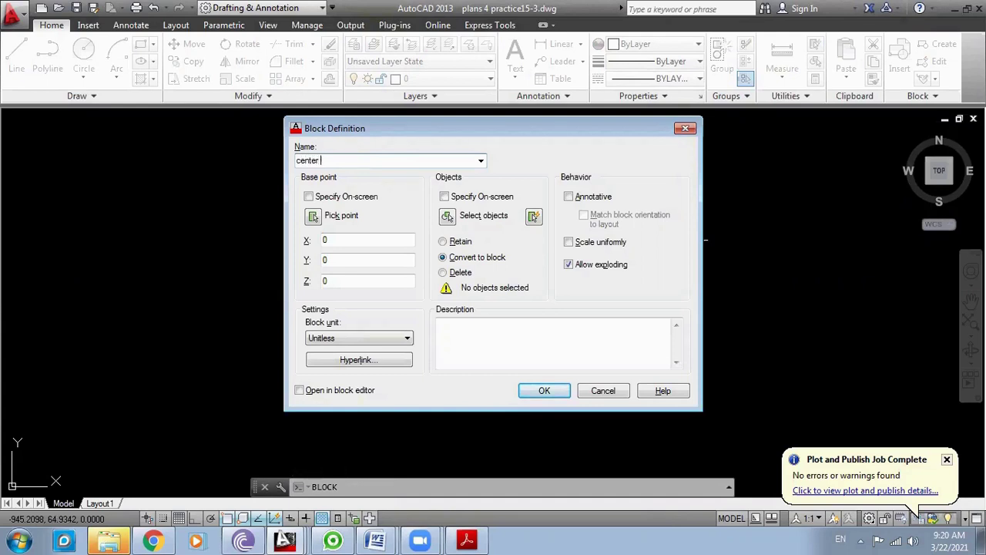
text( nuber)
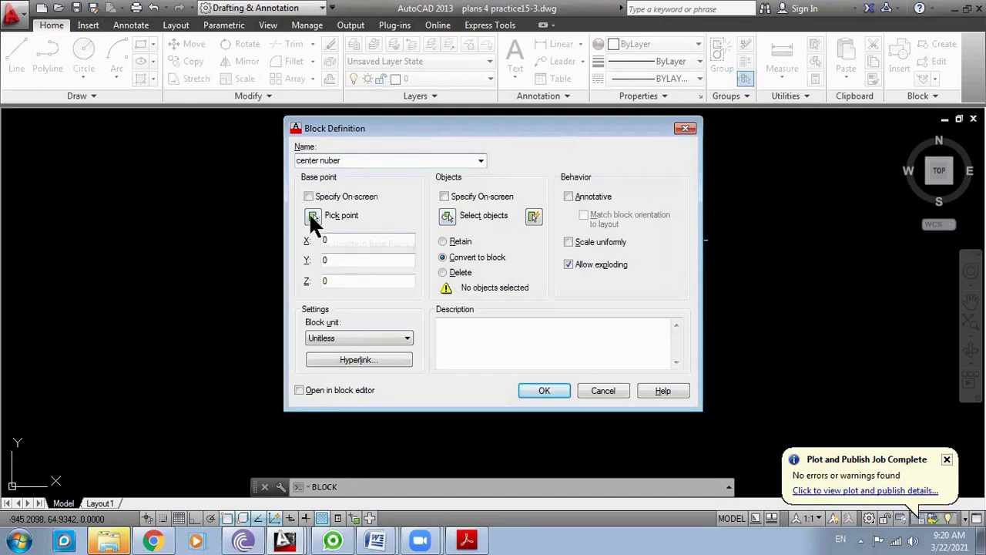
click(313, 216)
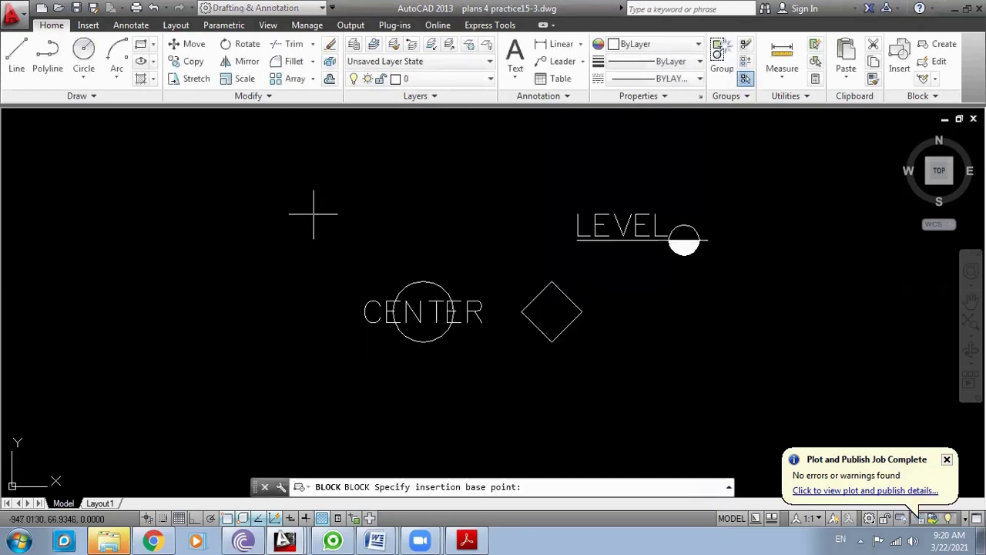
click(424, 342)
- Include the circle and CENTER attribute, delete the originals, and create the block
click(448, 215)
click(480, 271)
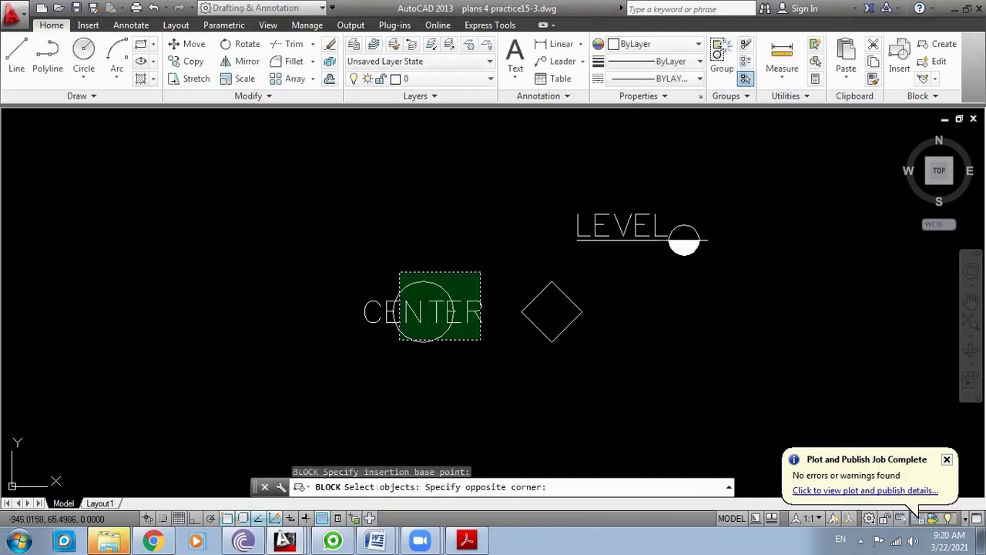
click(339, 346)
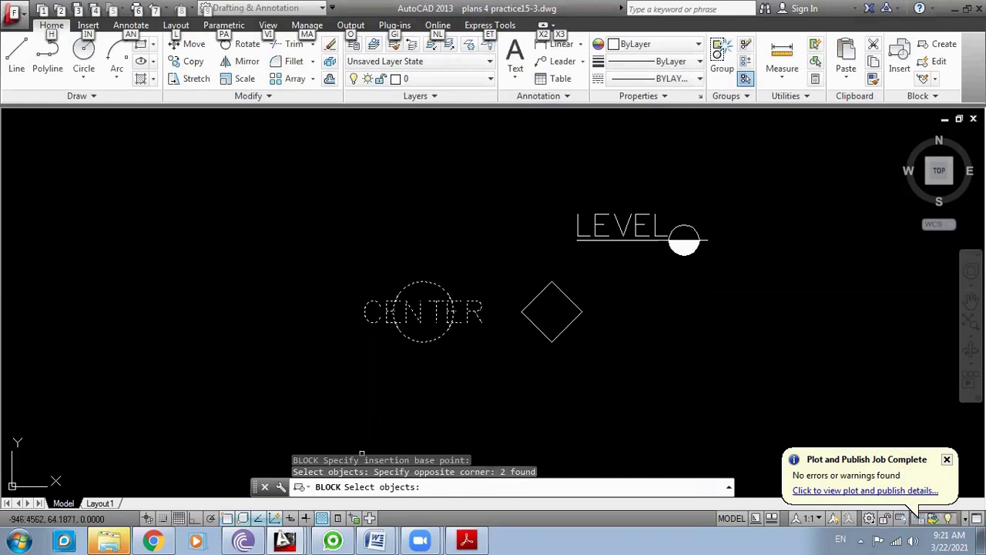
click(464, 266)
click(270, 396)
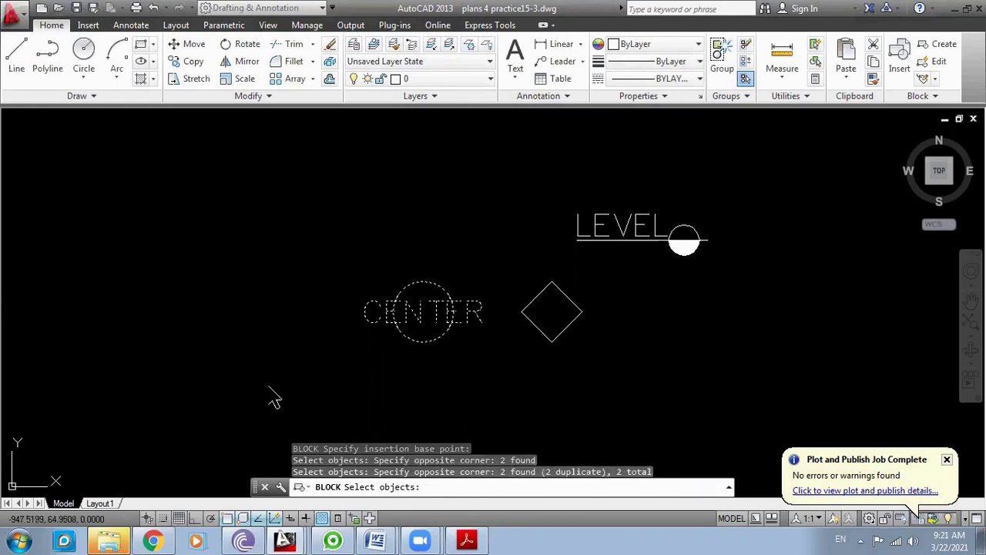
key(Return)
mouse_move(453, 128)
mouse_down()
mouse_move(670, 168)
mouse_move(646, 148)
mouse_up()
click(651, 285)
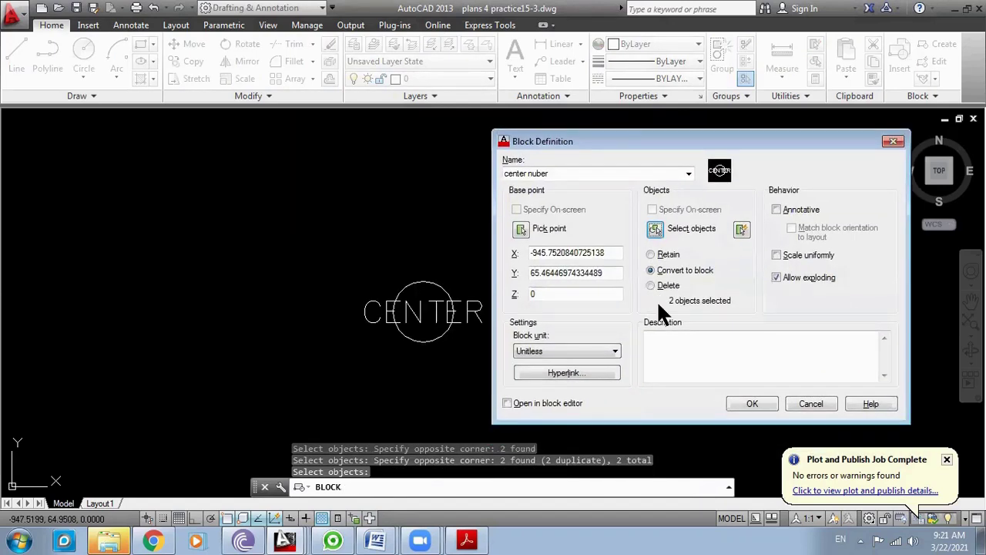
click(748, 404)
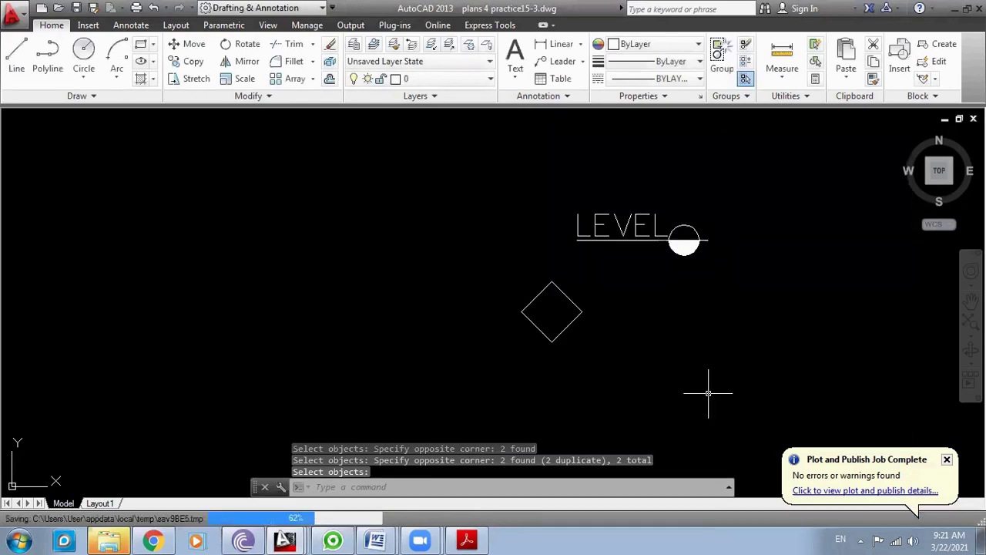
- Begin a block named 'level' with its base point inside the level symbol's circle
scroll(478, 313, up, 3)
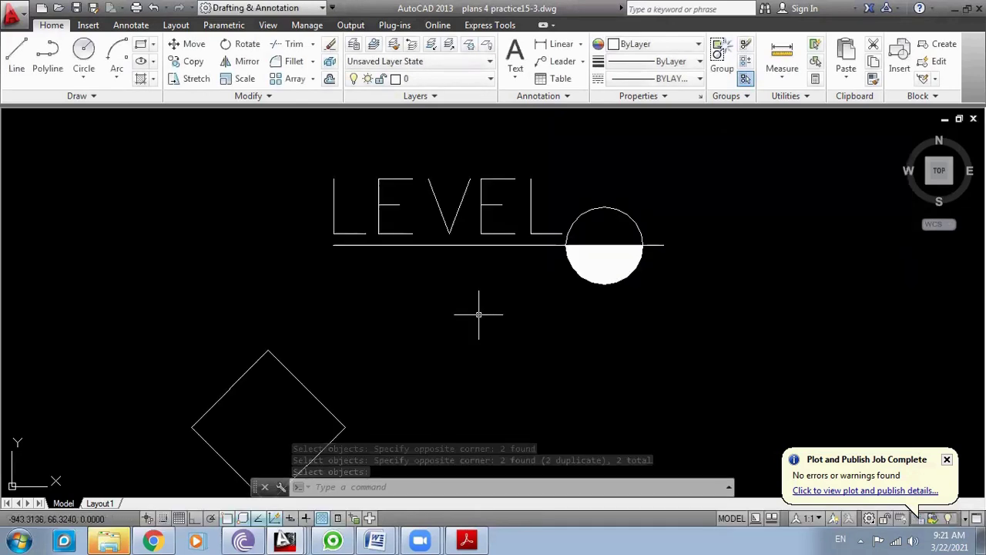
key(Return)
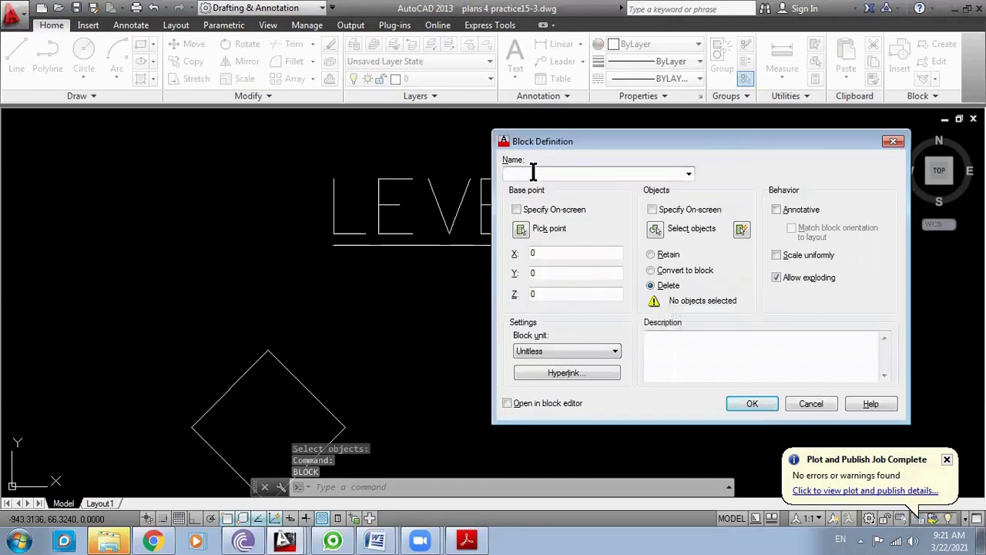
text(level)
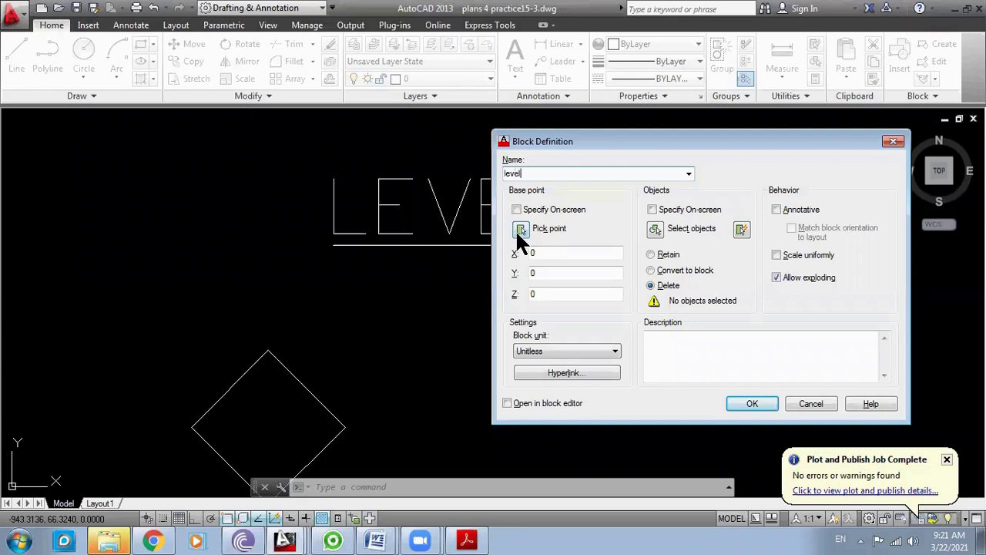
click(520, 229)
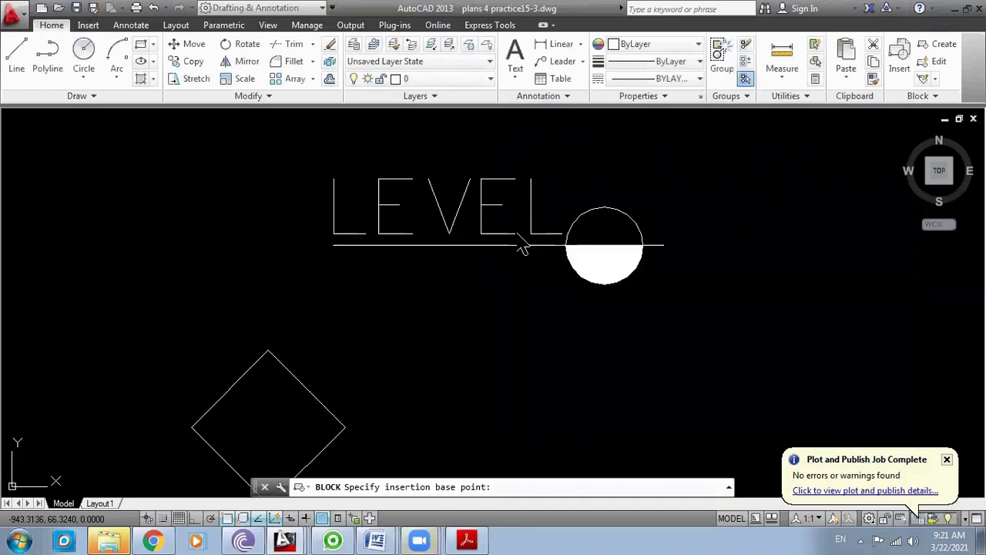
click(597, 230)
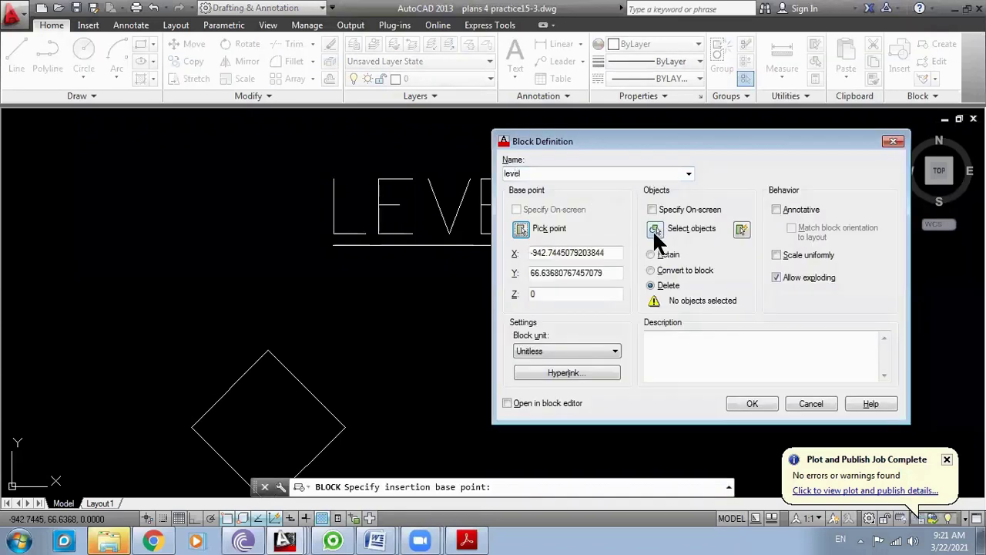
- Window-select the LEVEL text and half-filled circle, delete the originals, and create the block
click(653, 229)
click(706, 142)
click(286, 295)
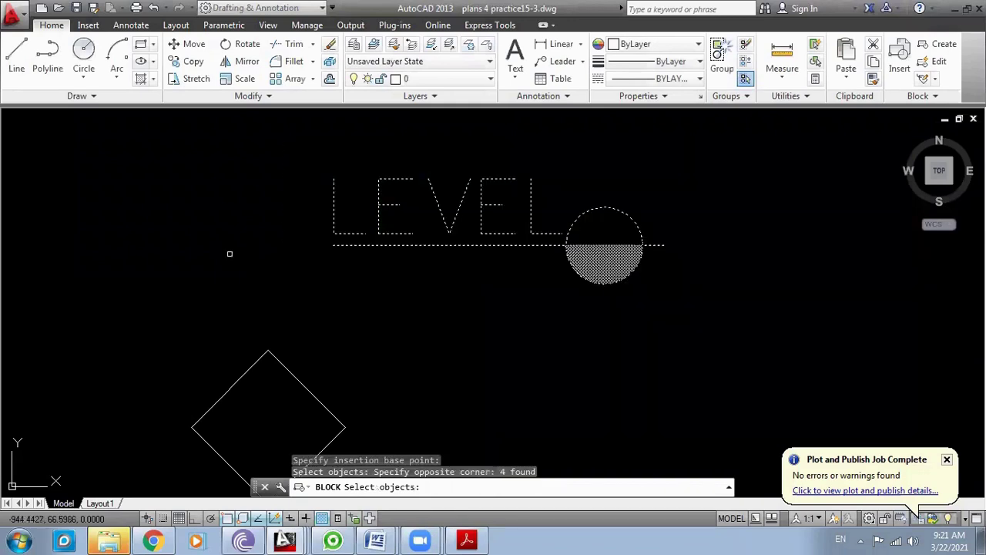
key(Return)
click(752, 404)
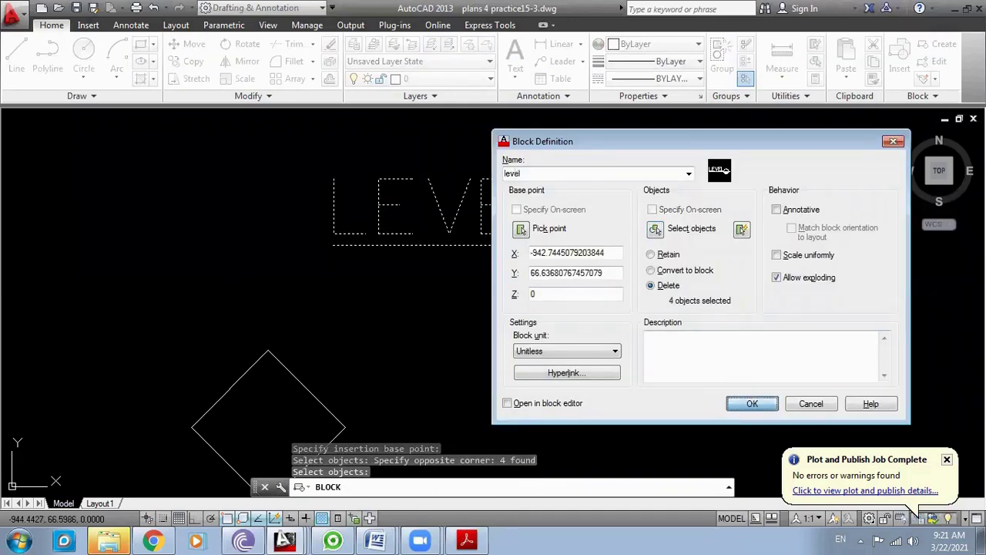
scroll(246, 262, down, 5)
scroll(305, 223, down, 3)
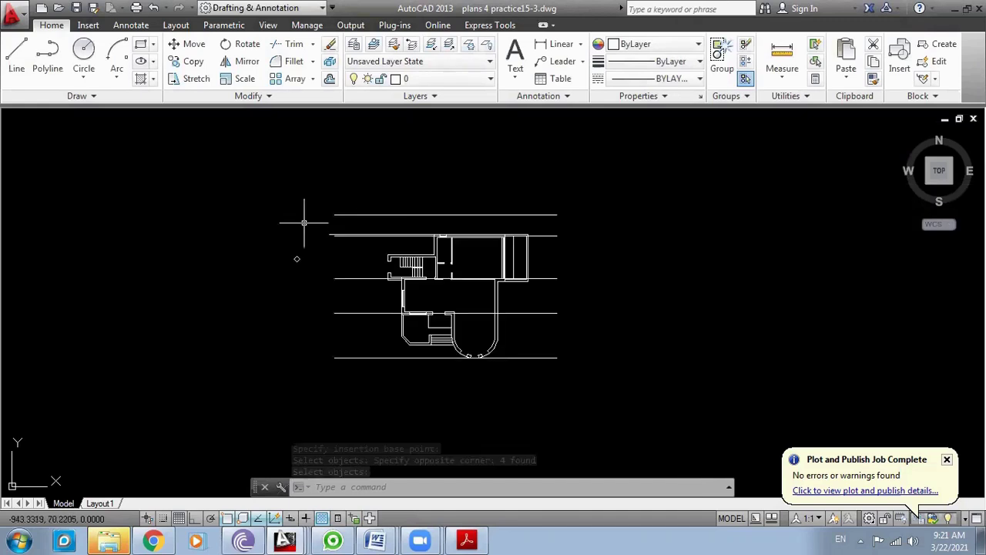
scroll(549, 224, up, 2)
- Choose the level block for insertion with the INSERT command
text(i)
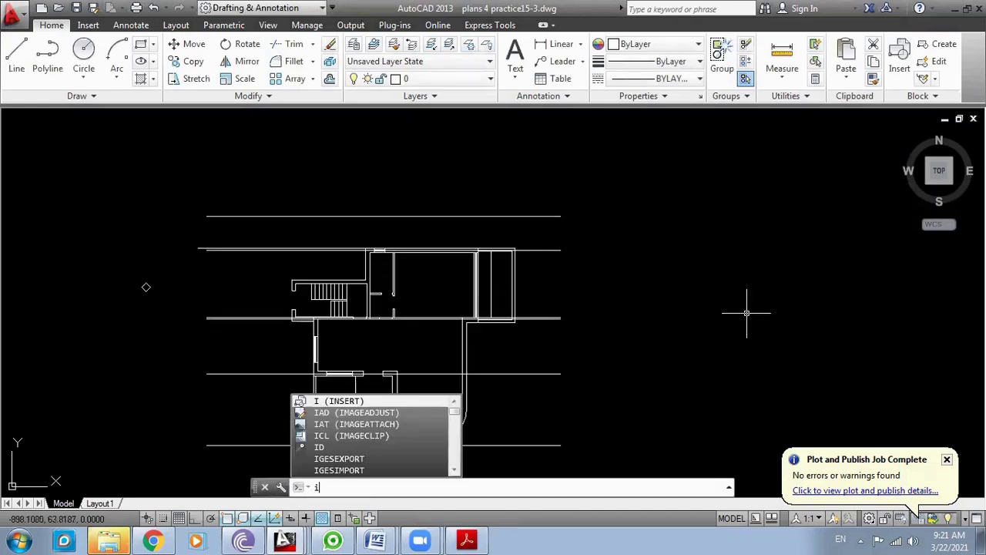
key(Return)
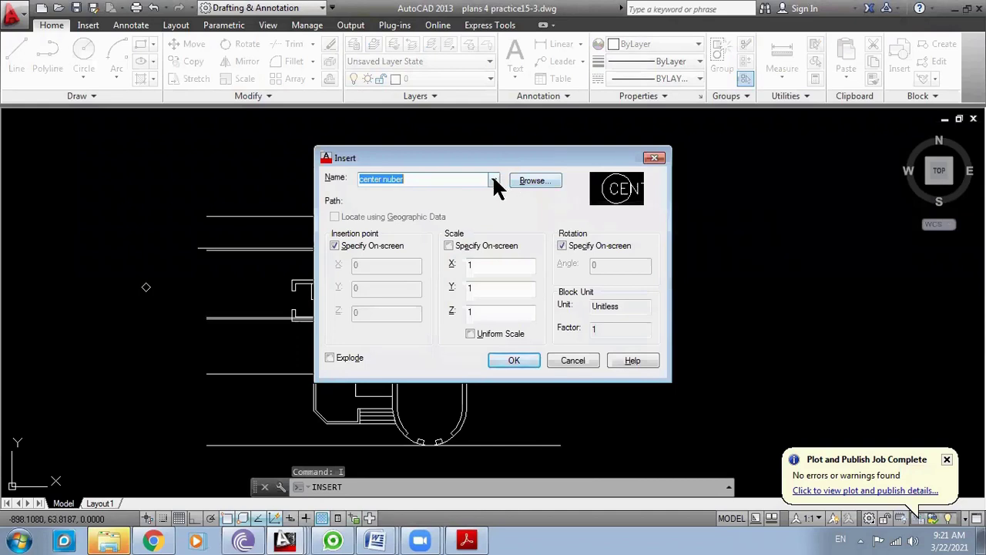
click(494, 180)
click(416, 204)
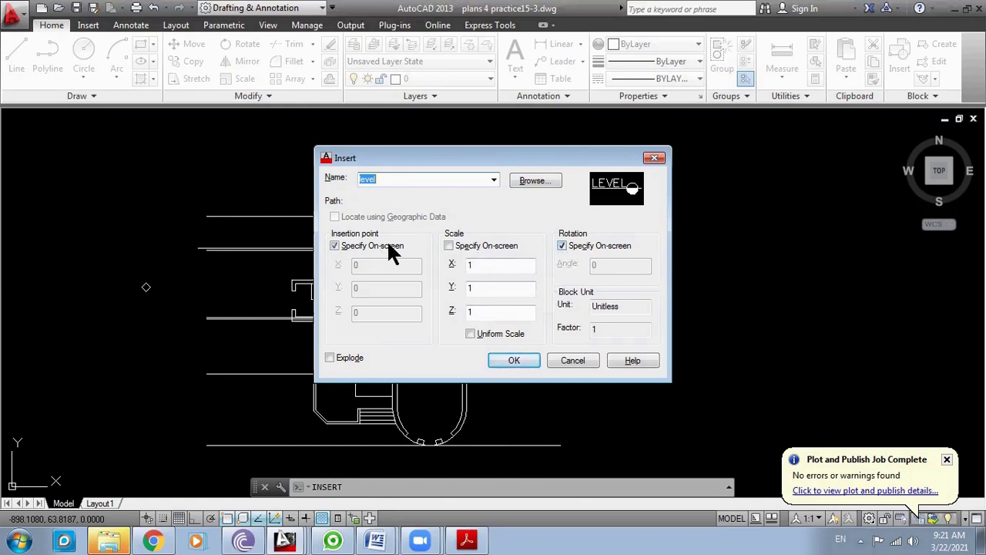
click(503, 359)
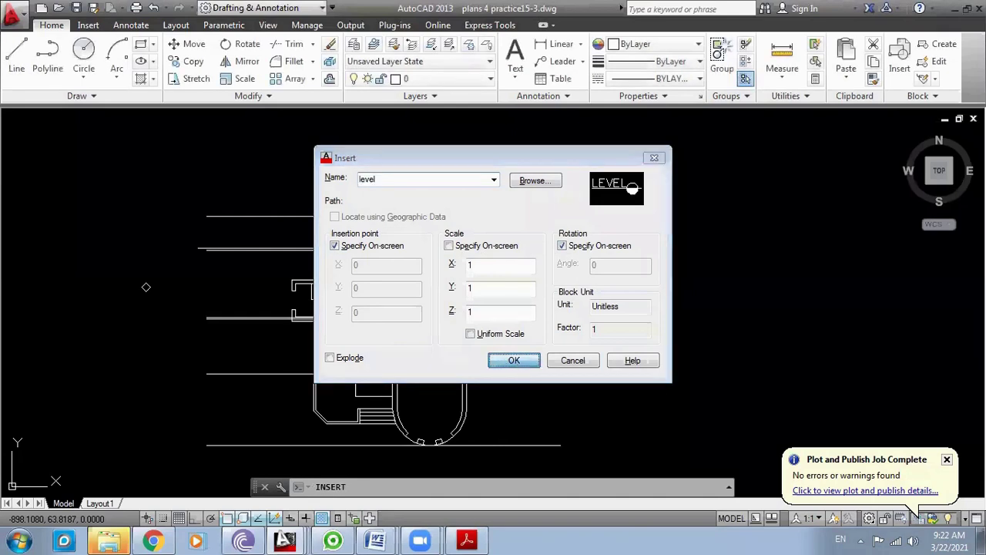
- Place the level marker in the small room at rotation 0, reading +2.5
scroll(267, 230, up, 5)
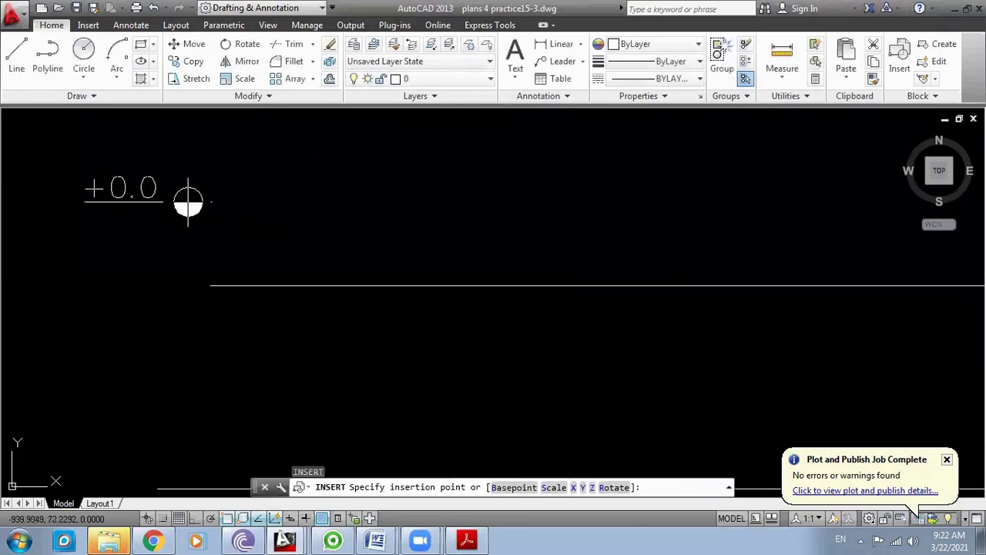
scroll(188, 202, down, 4)
scroll(188, 202, down, 1)
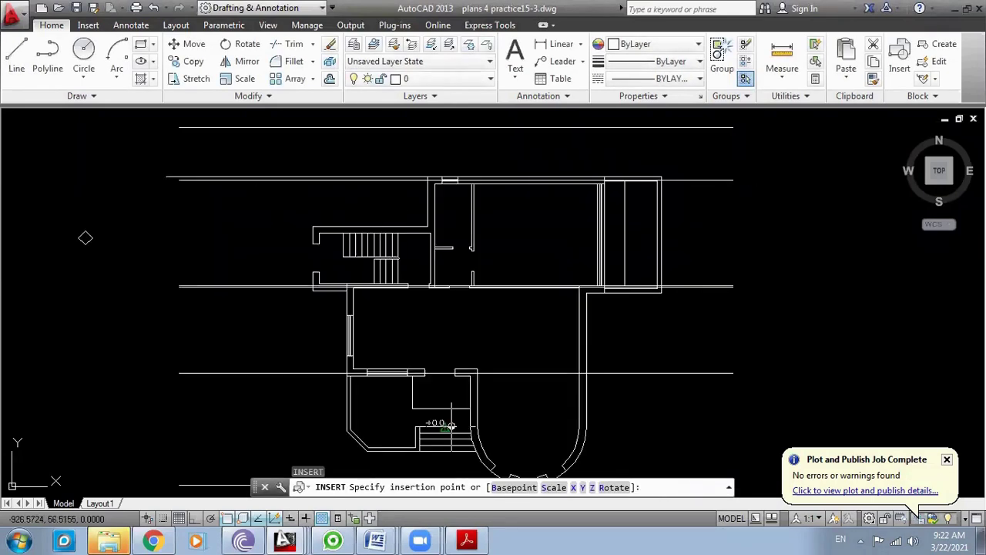
scroll(450, 425, up, 2)
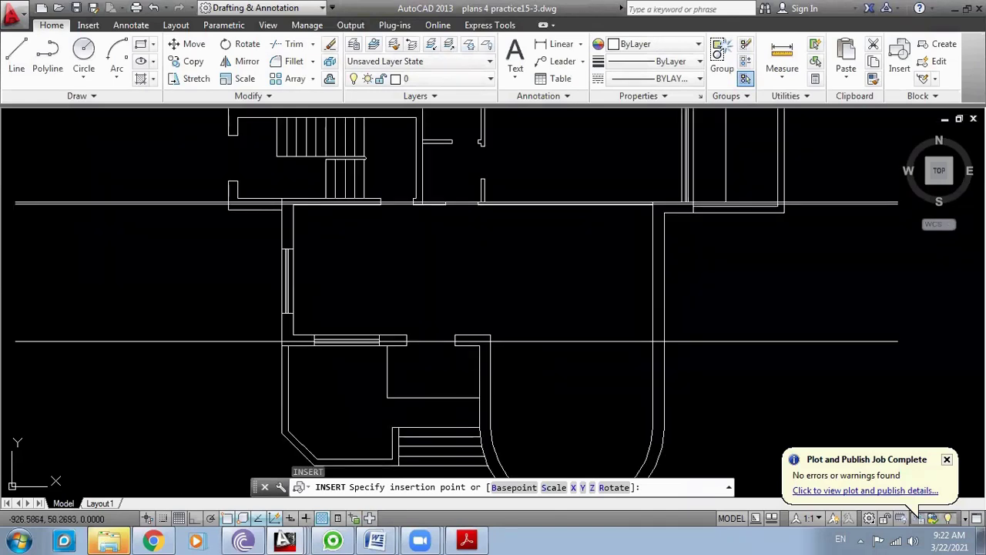
click(450, 359)
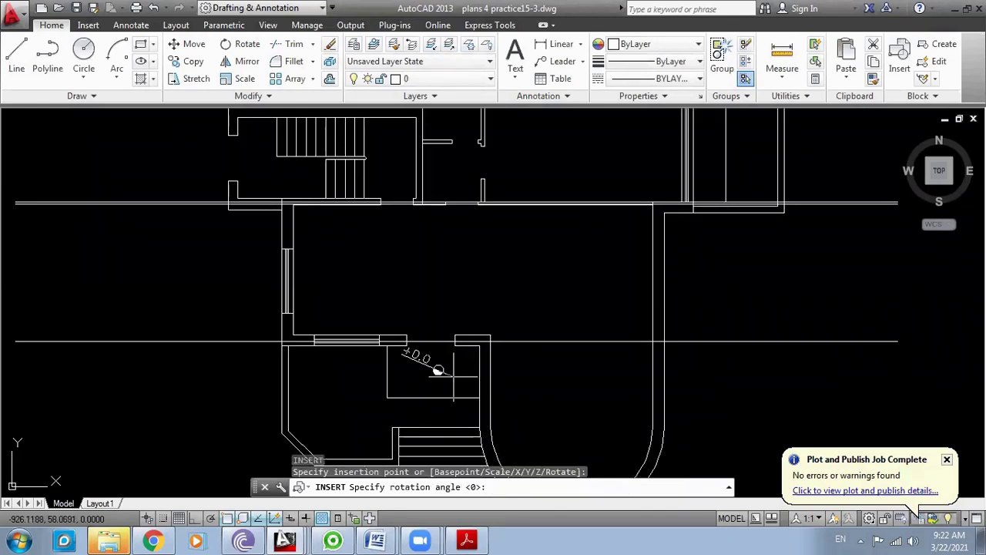
key(Return)
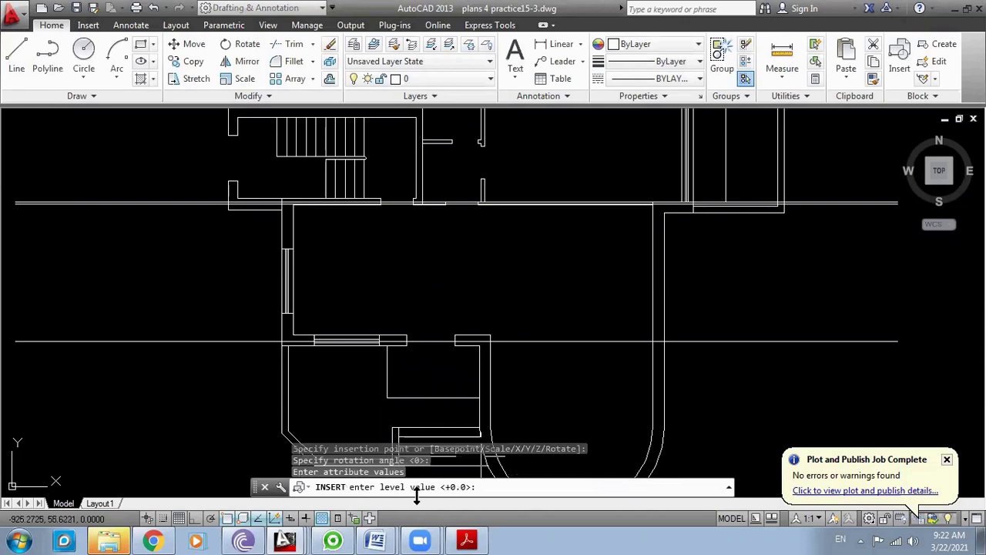
text(+)
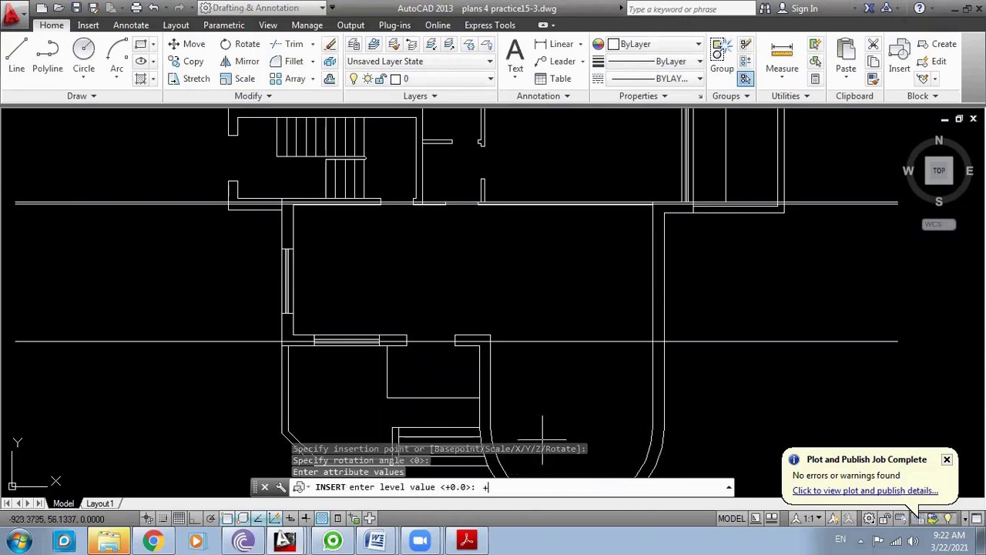
text(2.5)
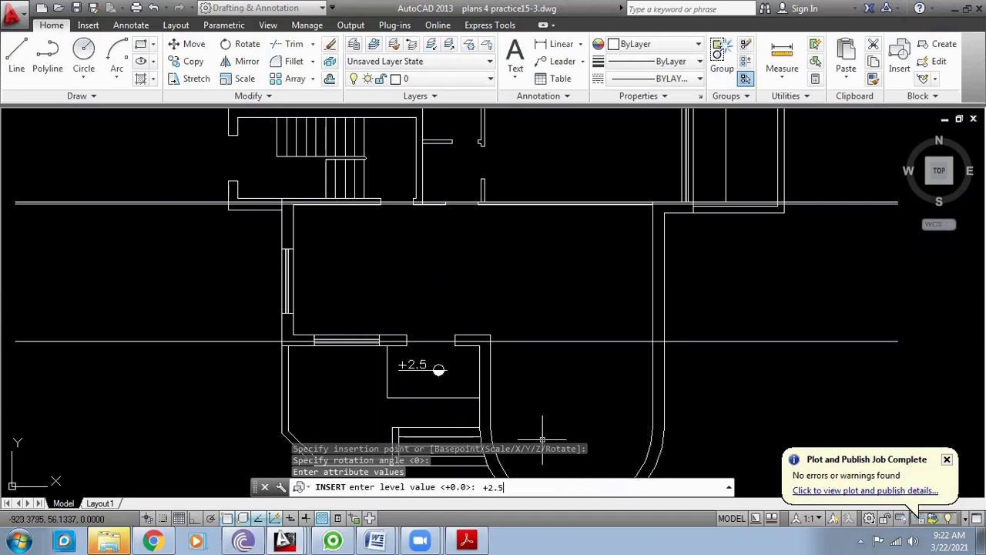
key(Return)
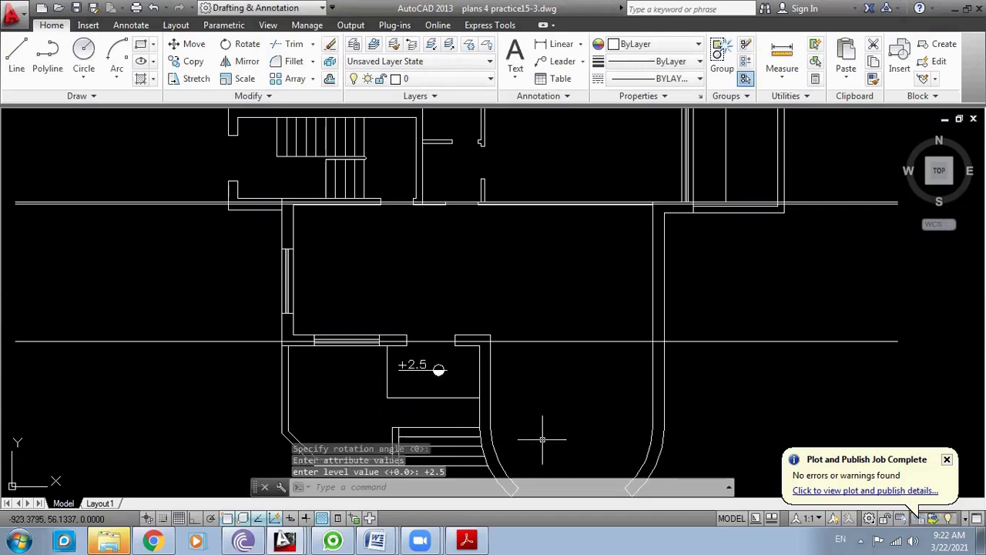
- Insert another level marker in the room above +2.5, reading +2.52, rotation 0
scroll(472, 324, down, 3)
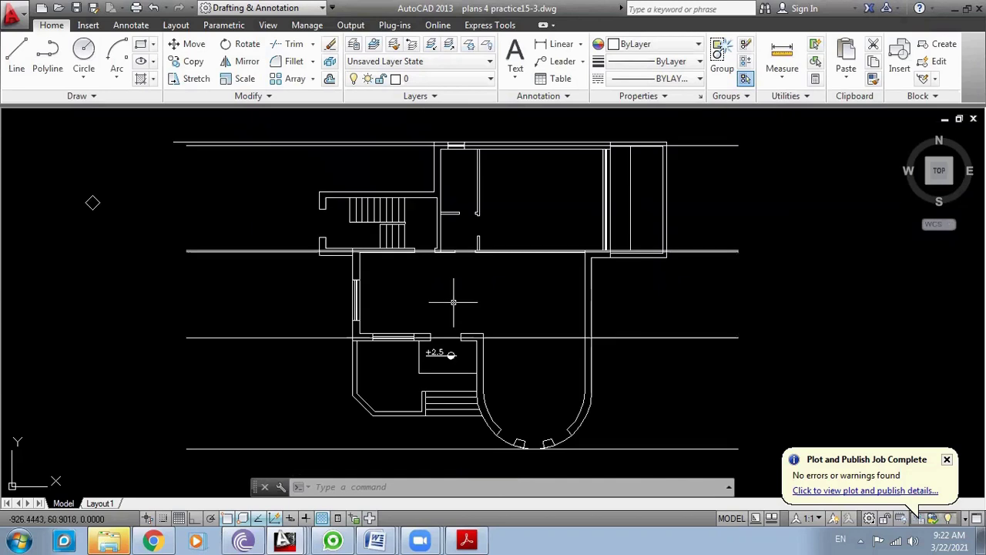
text(i)
key(Return)
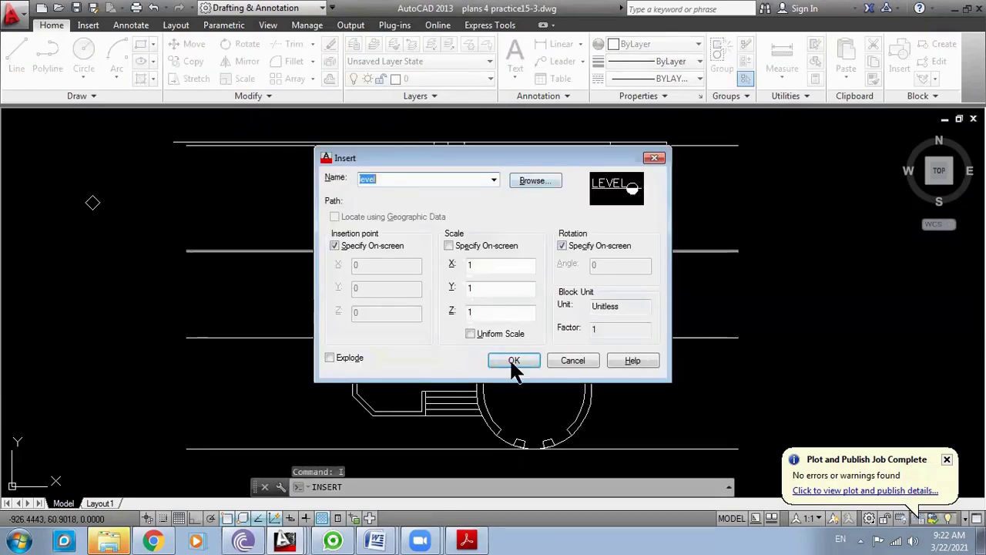
click(514, 357)
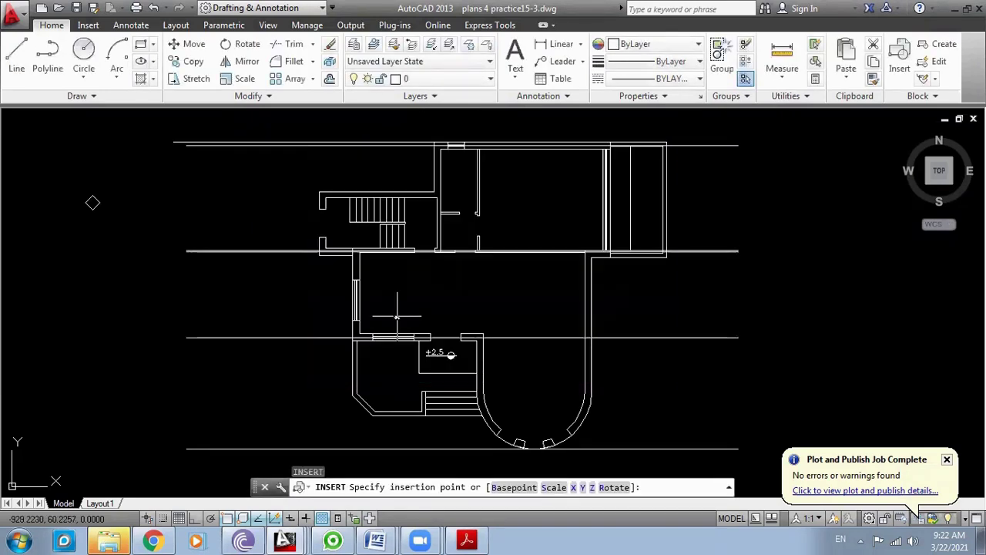
scroll(396, 316, up, 4)
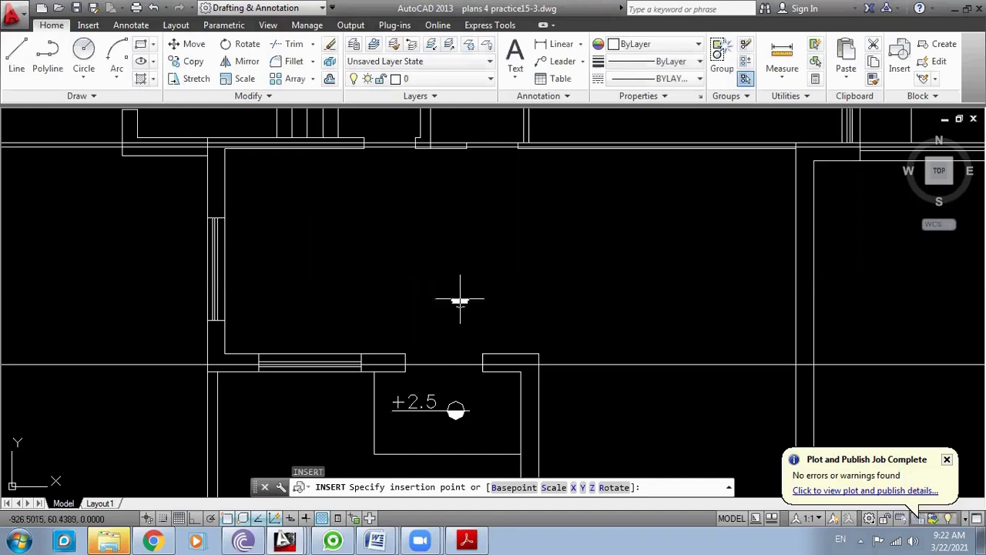
click(460, 300)
key(Return)
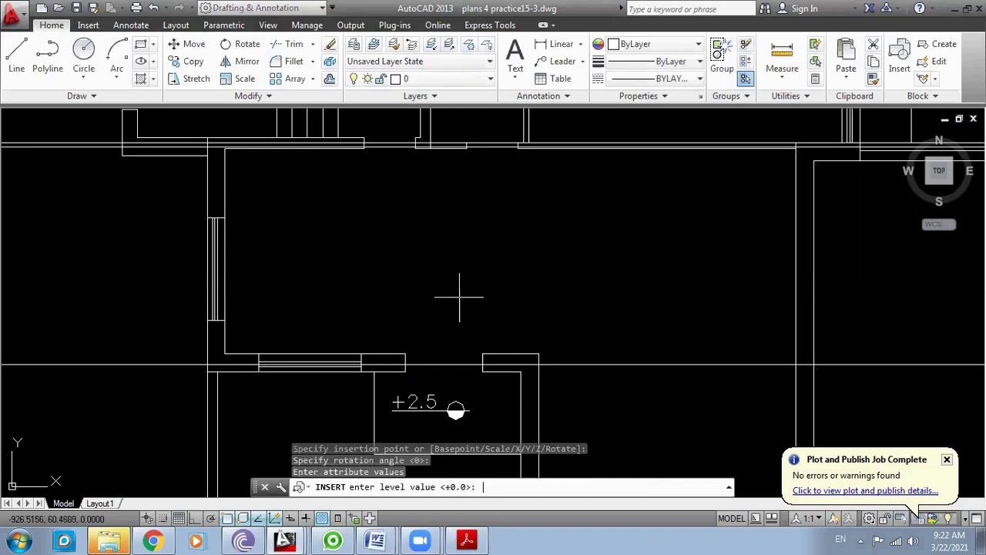
text(+2.52)
key(Return)
- End the command and select the +2.52 level marker
key(Escape)
scroll(578, 279, down, 1)
scroll(453, 293, up, 3)
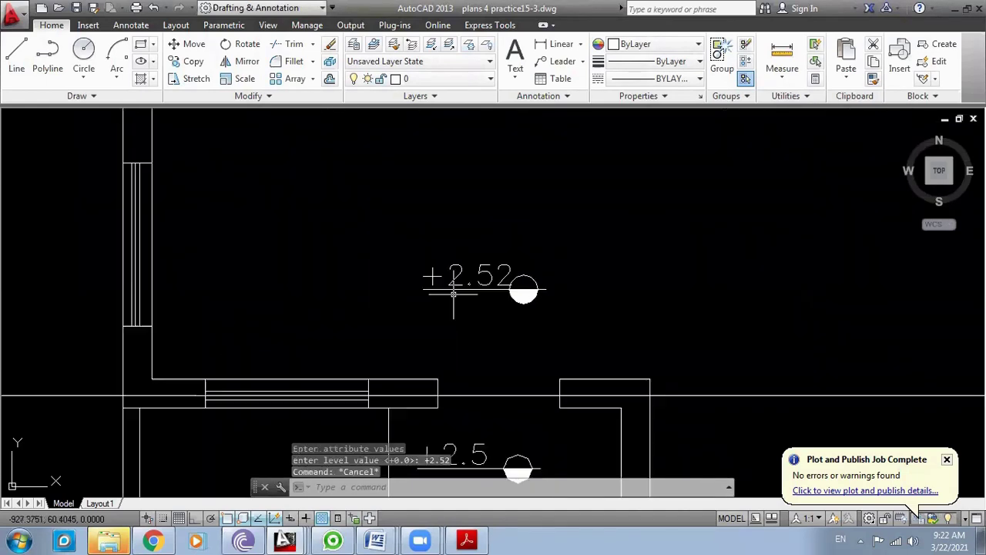
key(Escape)
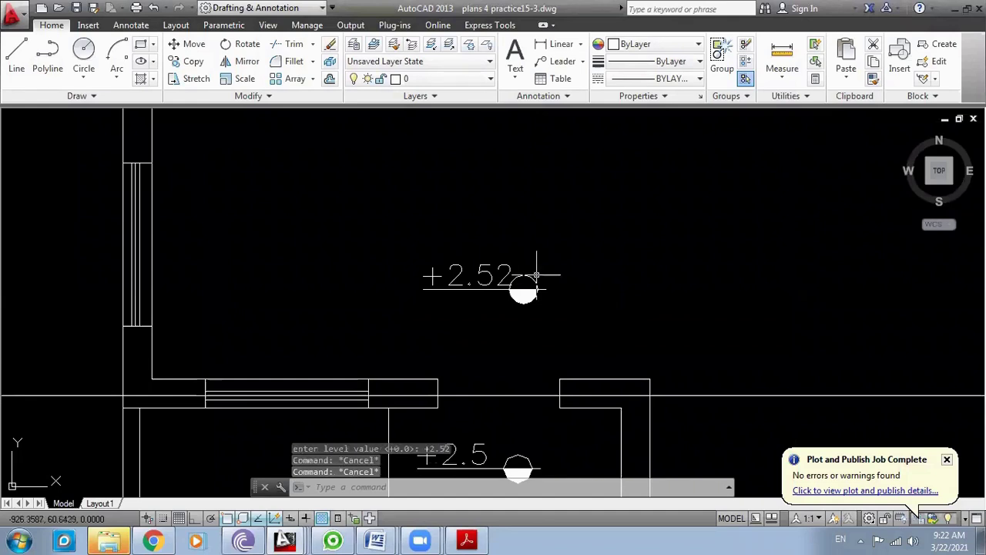
click(524, 287)
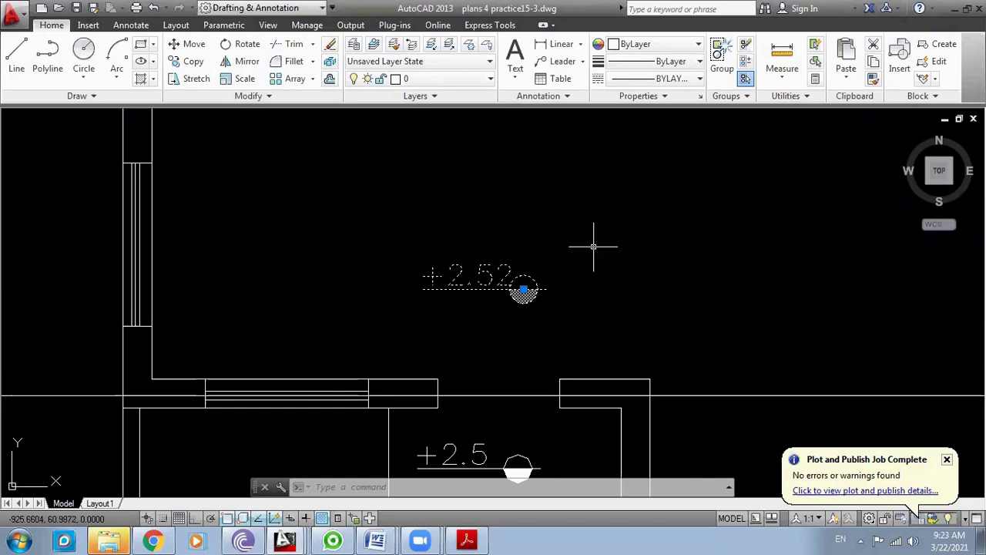
- Deselect the +2.52 marker and zoom to fill the view with the diamond left of the plan
scroll(597, 324, down, 4)
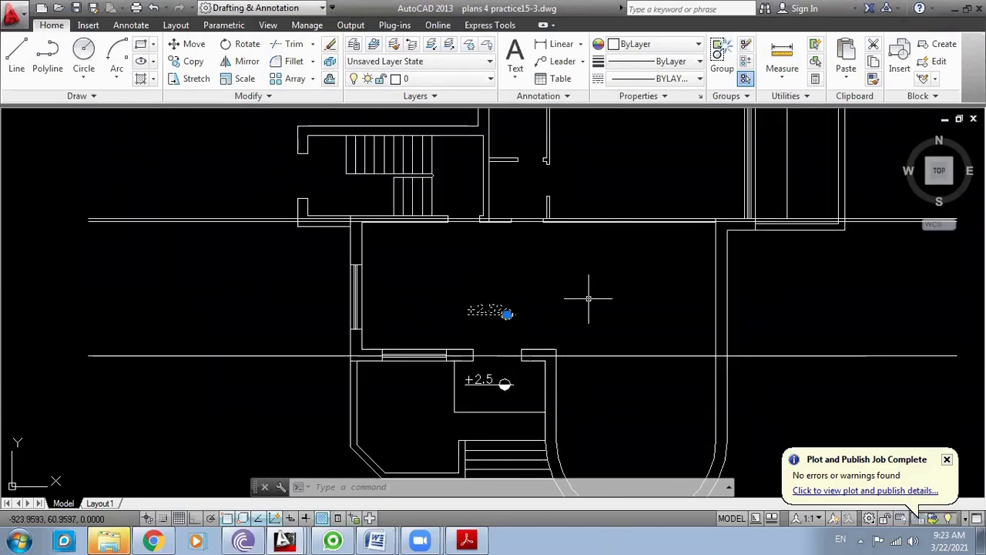
scroll(588, 352, down, 2)
scroll(587, 353, up, 4)
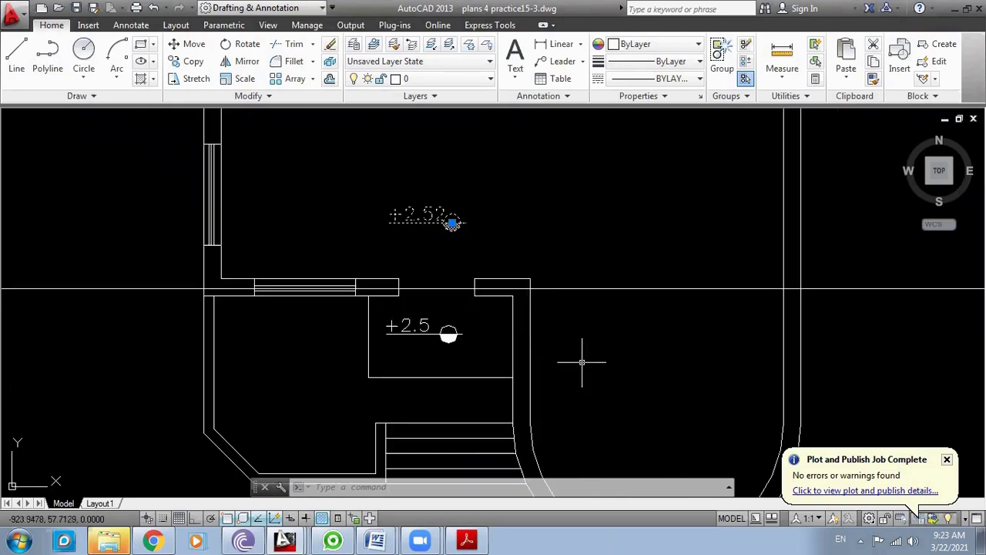
scroll(593, 362, down, 2)
key(Escape)
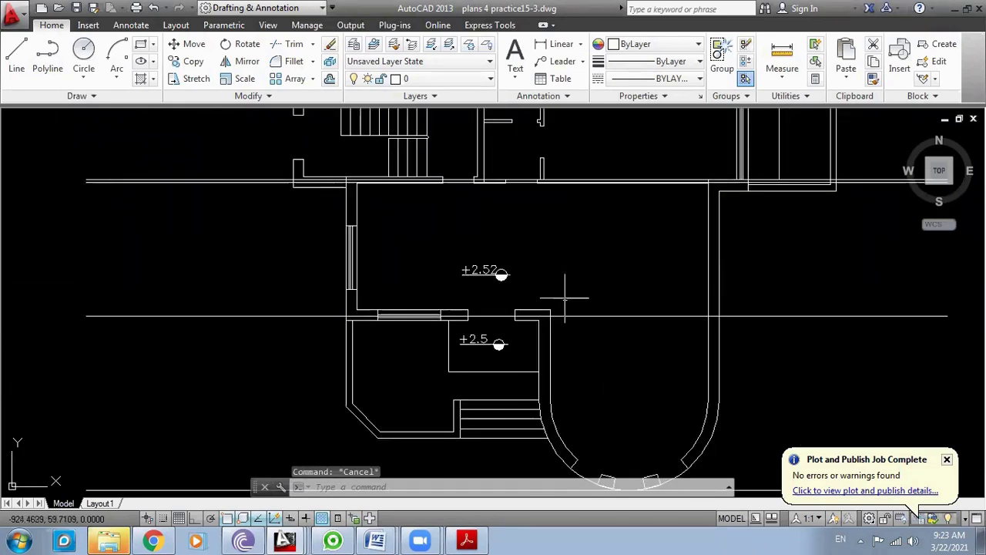
scroll(568, 288, up, 2)
scroll(493, 331, down, 4)
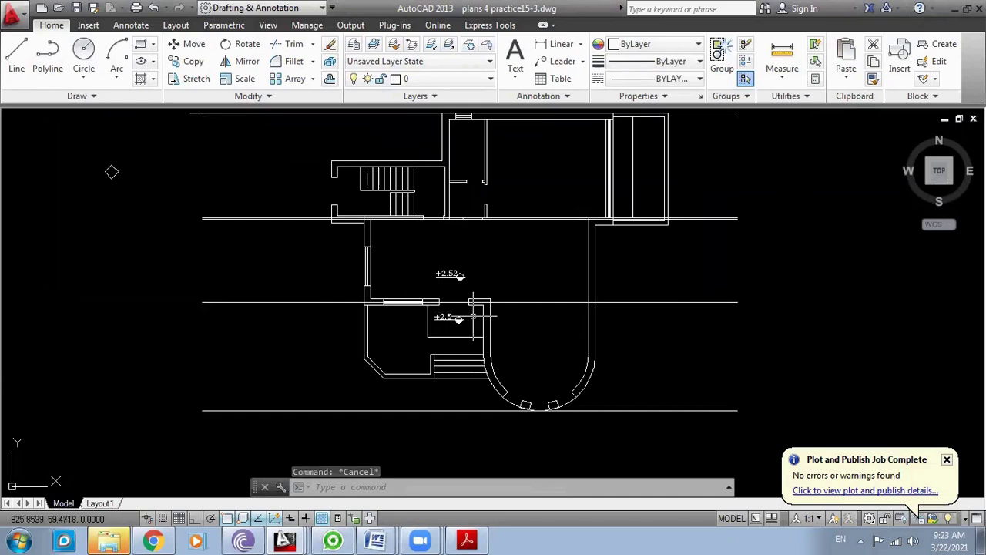
scroll(483, 317, up, 2)
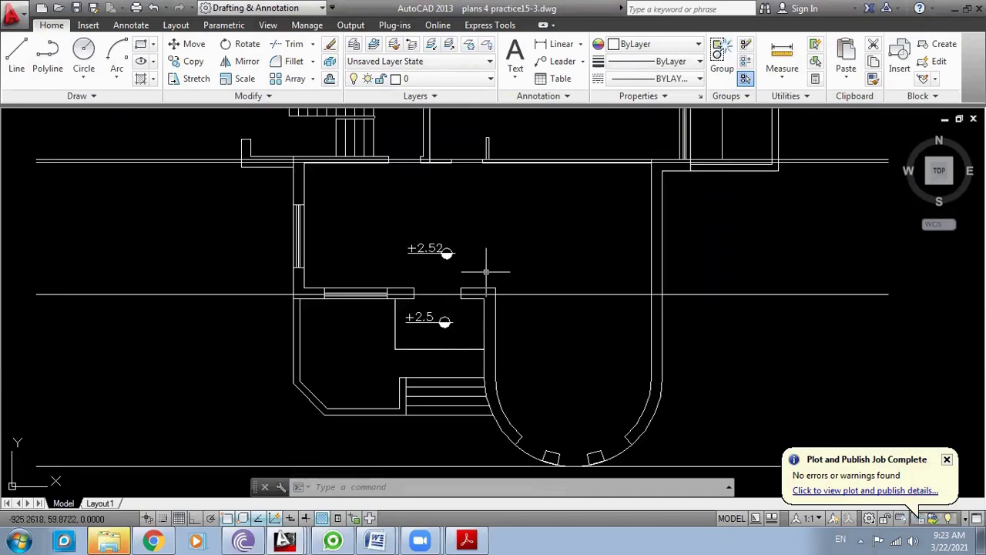
scroll(573, 352, down, 3)
scroll(377, 293, down, 2)
scroll(377, 293, up, 3)
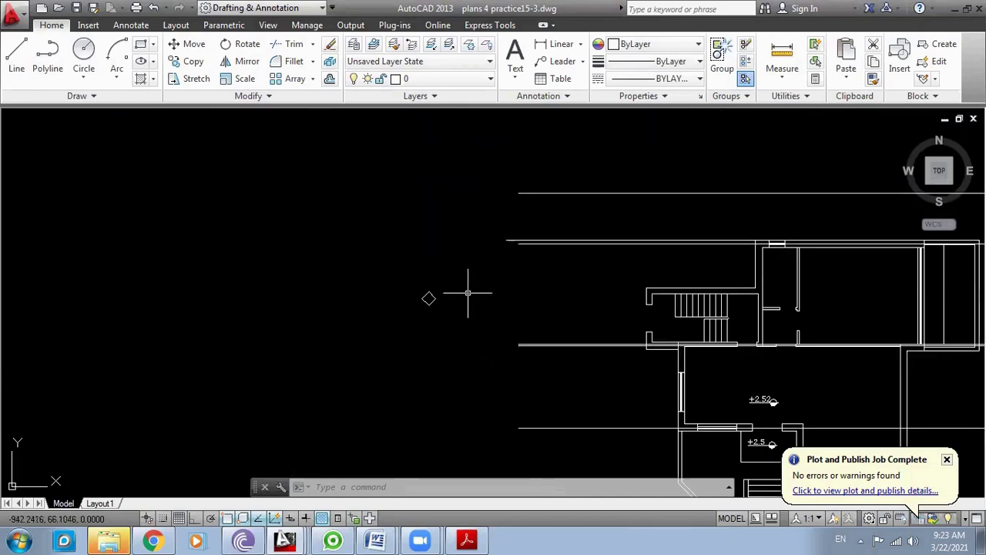
scroll(441, 302, up, 5)
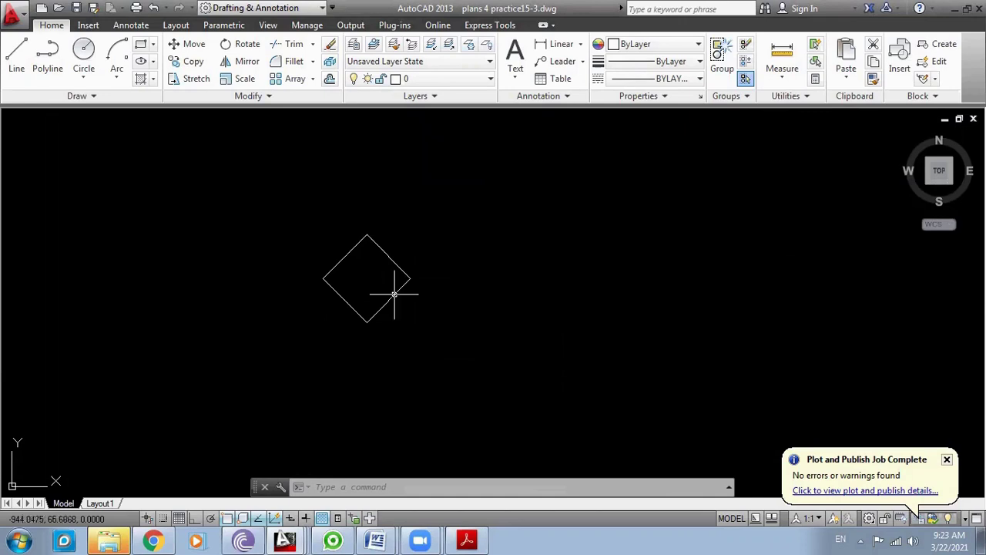
- Define a win-symbol attribute, prompt 'enter wn-symbol', default W1, Middle justification
click(921, 79)
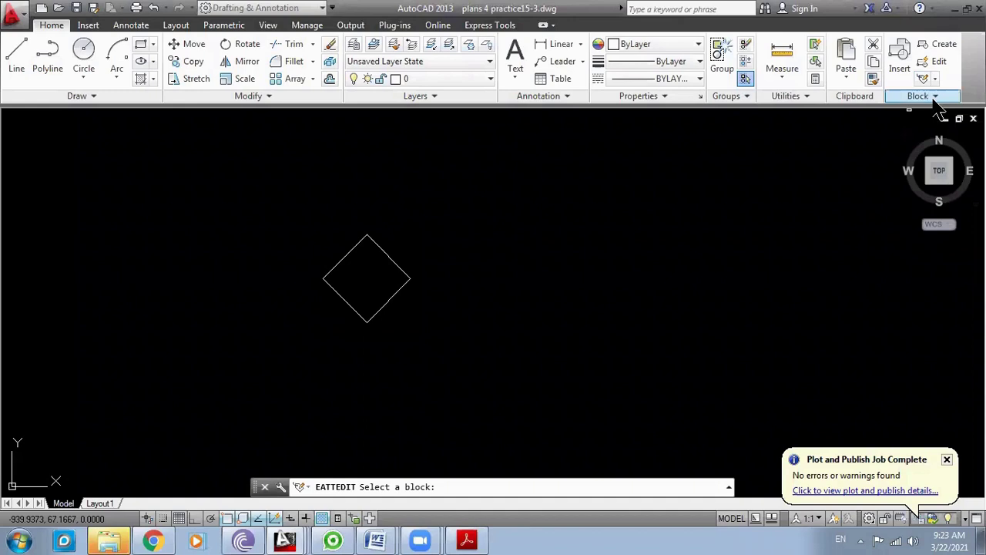
click(934, 96)
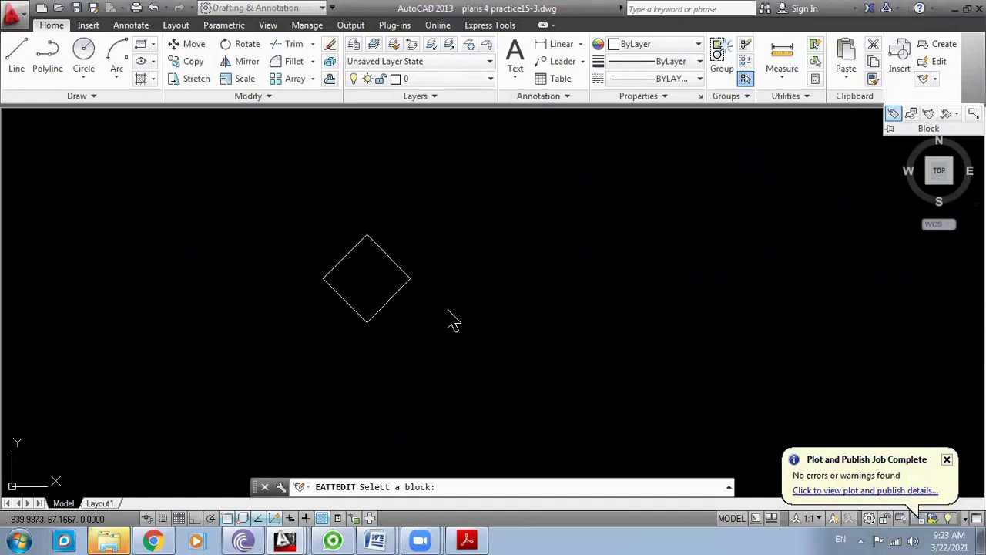
text(w)
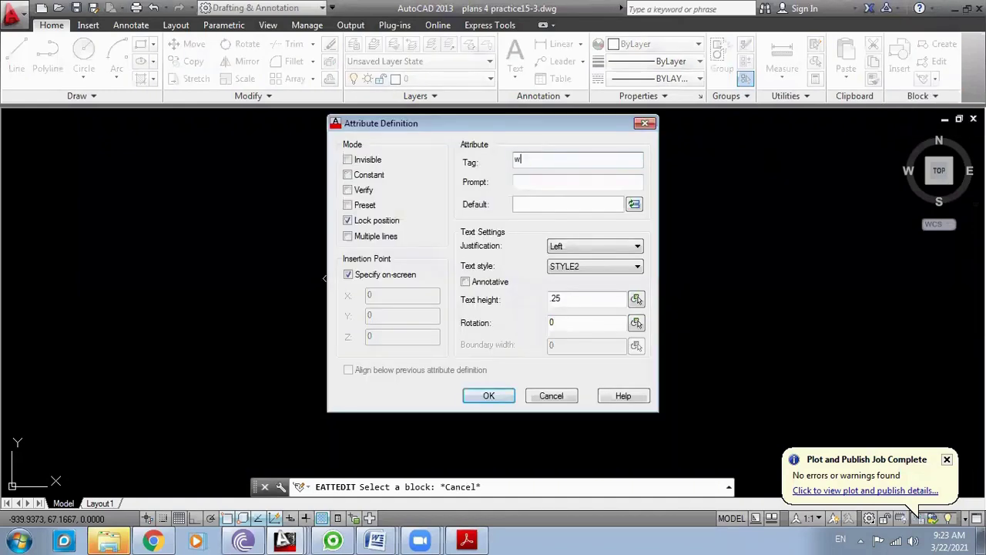
text(in-symbol)
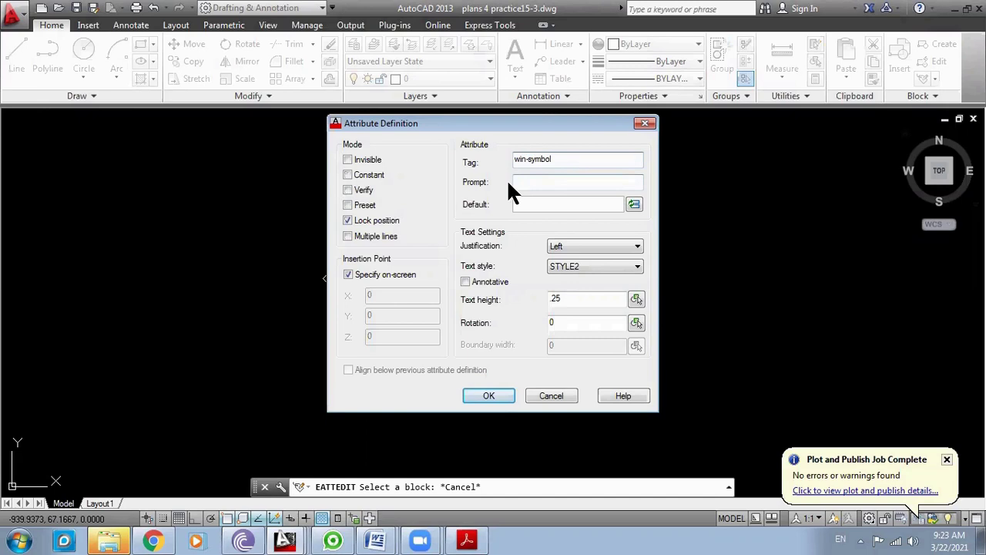
text(enter)
text( win-sym)
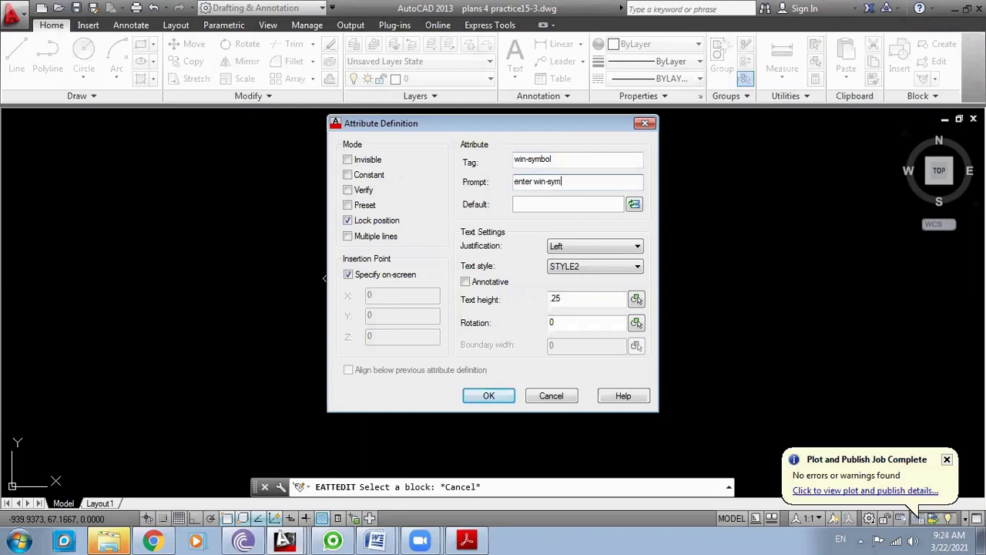
text(bol)
click(541, 202)
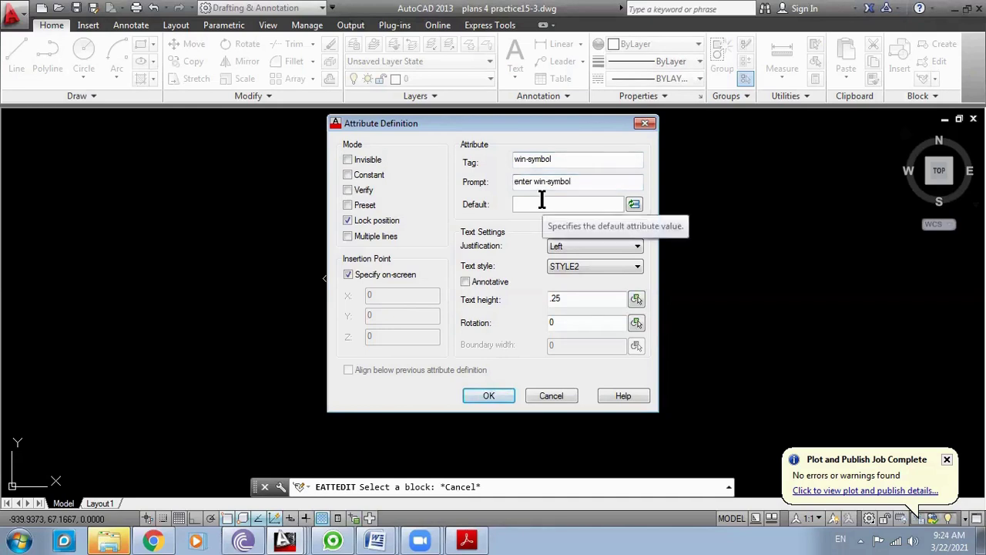
text(W)
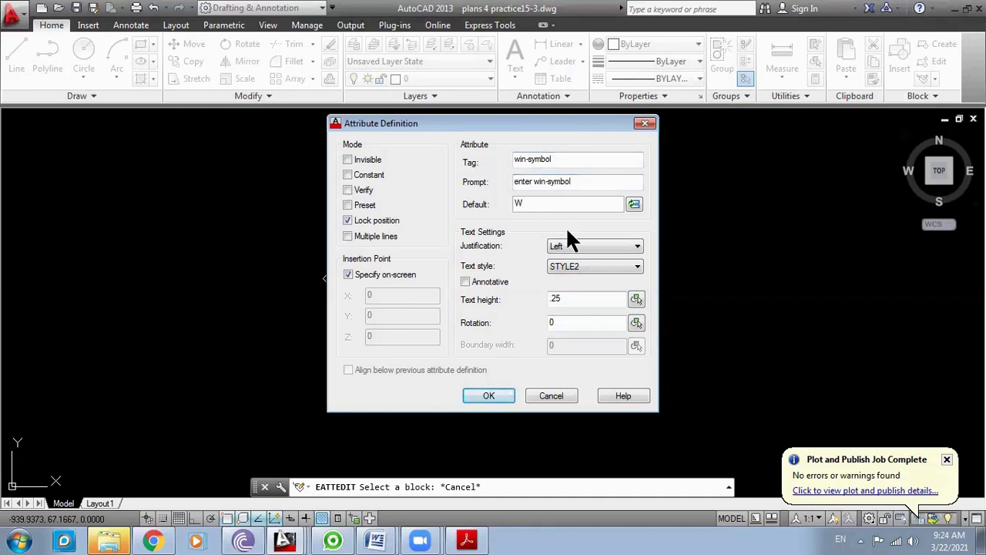
text(1)
click(634, 247)
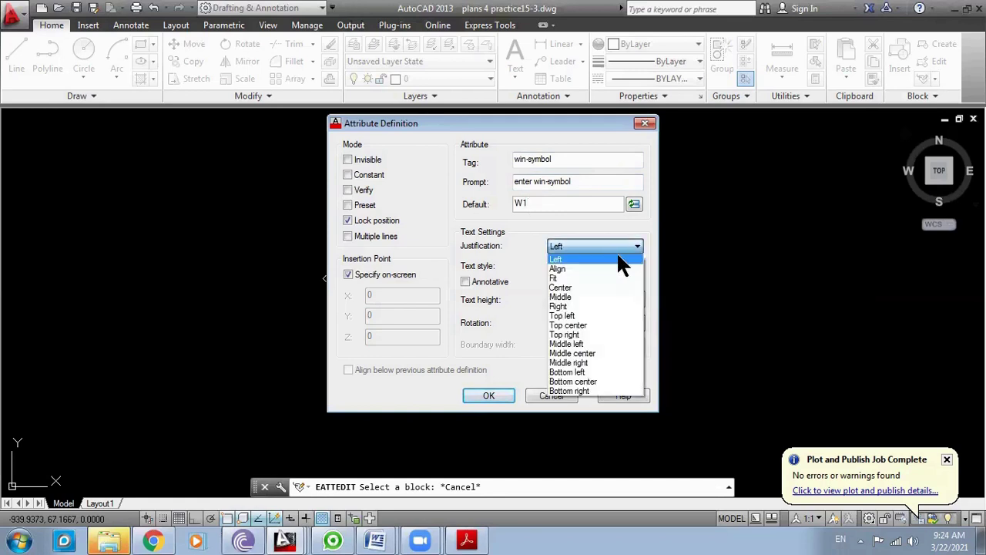
click(552, 297)
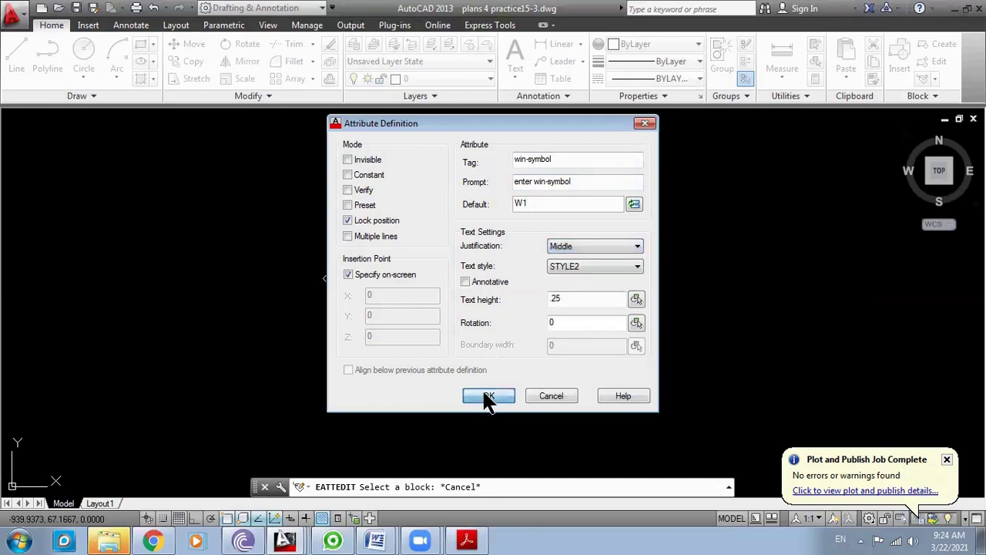
click(489, 396)
- Centre the attribute in the diamond using M2P between two opposite corners
text(m2p)
key(Return)
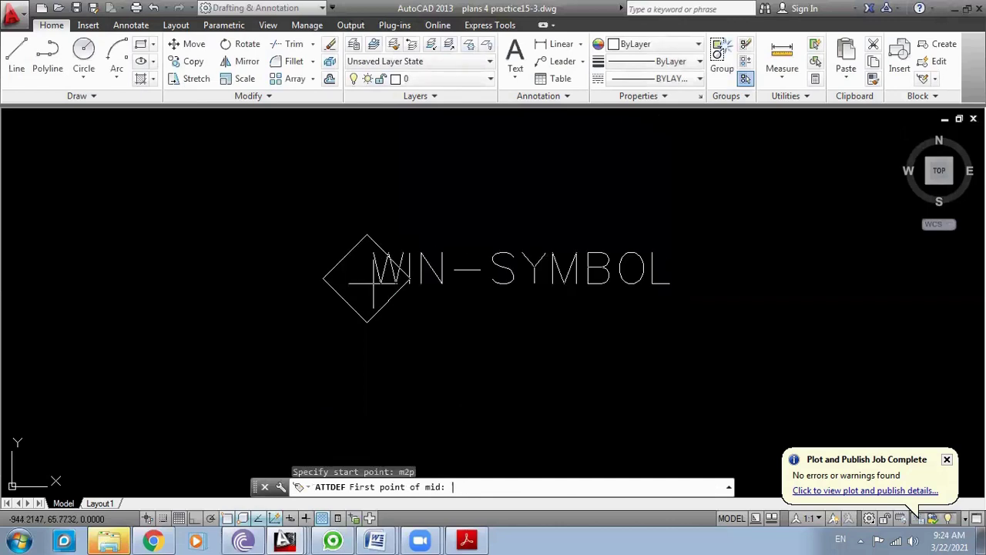
click(410, 279)
click(324, 279)
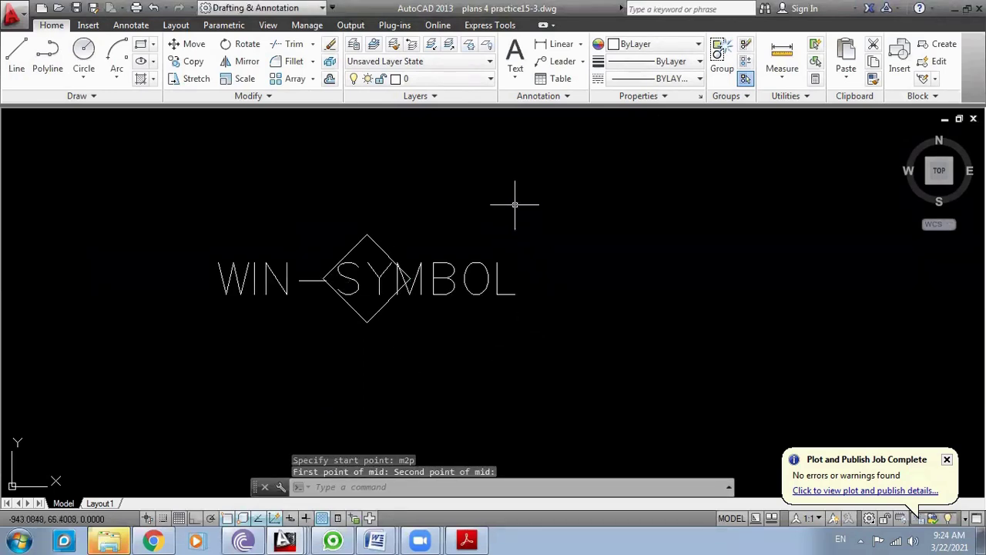
- Create block 'win-symbol' from the windowed diamond and attribute, based on the diamond
text(b)
key(Return)
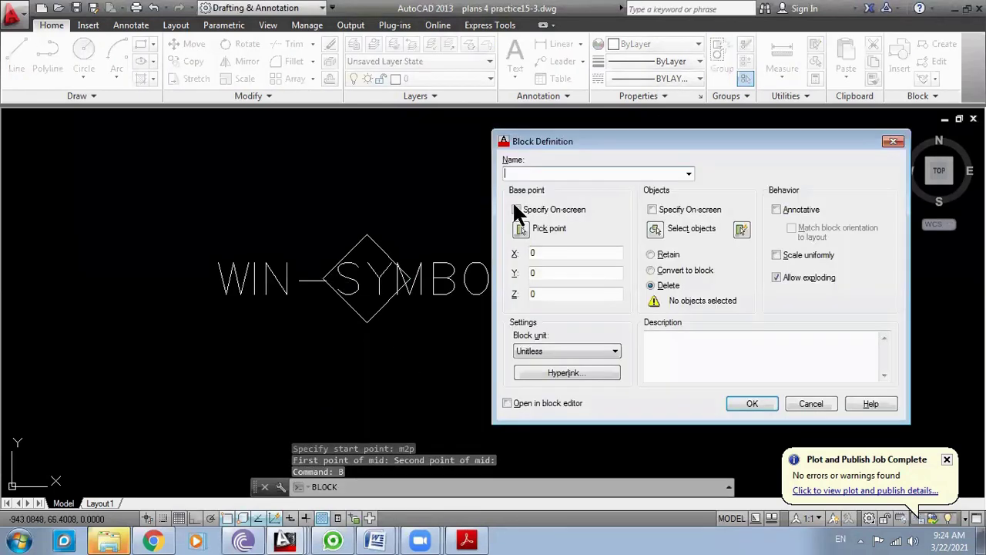
text(win-symbol)
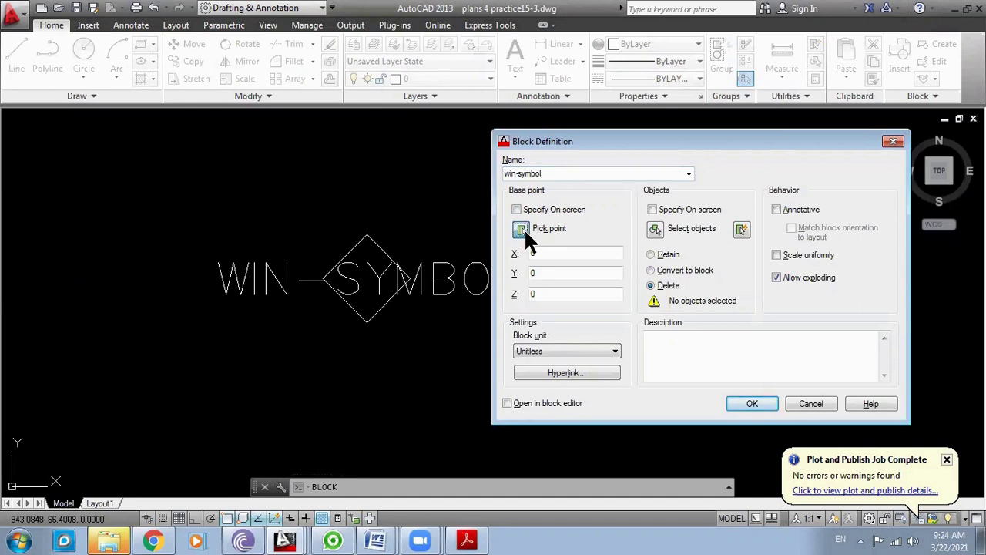
click(524, 228)
click(369, 321)
click(656, 228)
click(538, 221)
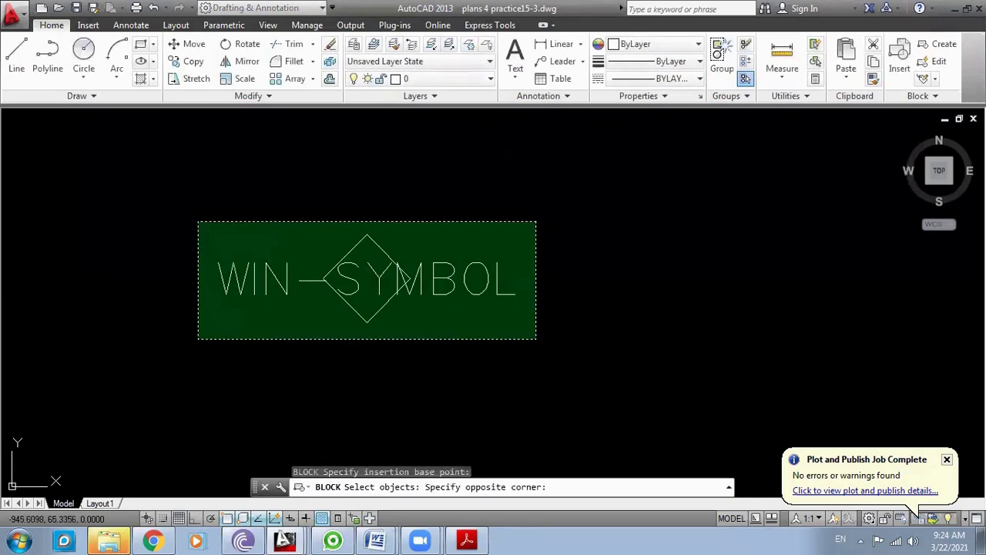
click(198, 340)
key(Return)
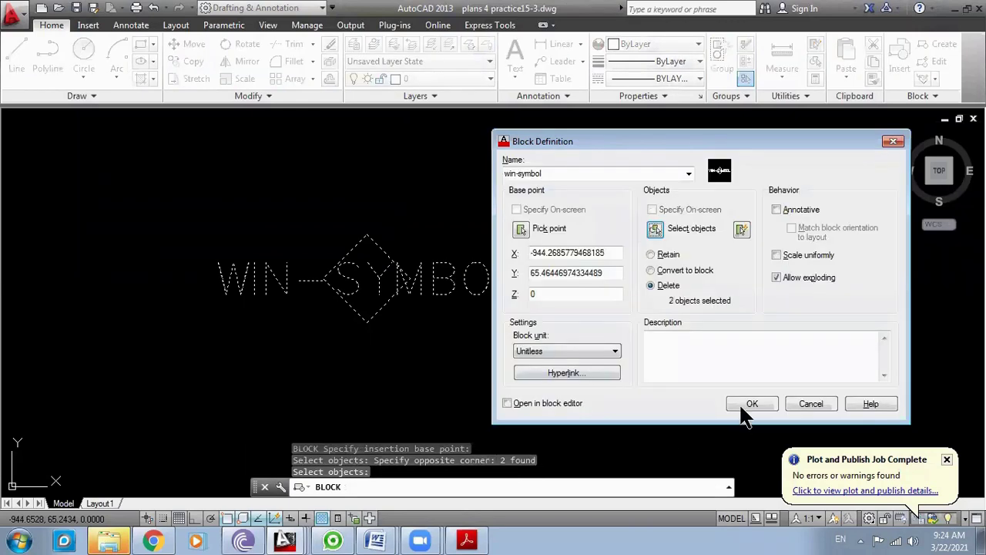
click(749, 403)
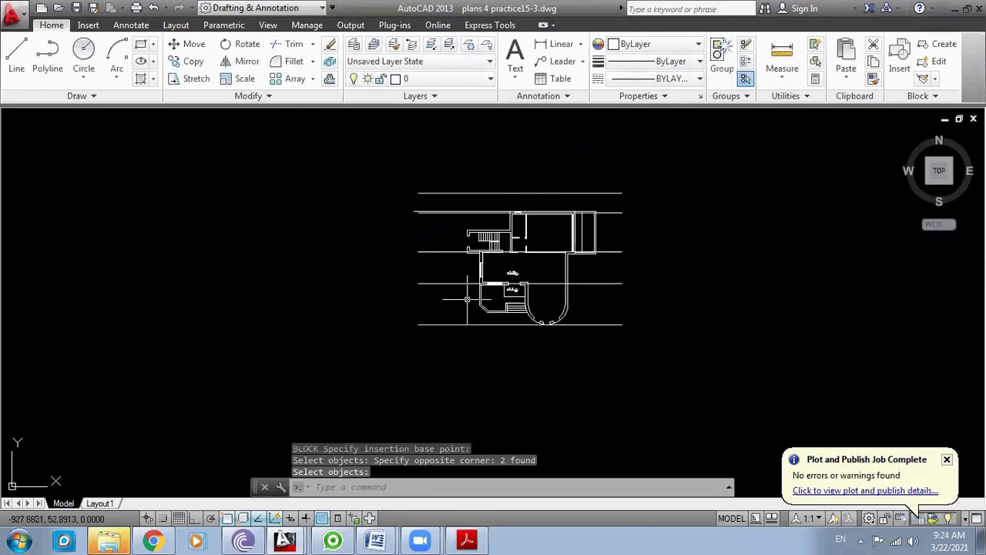
- Choose the win-symbol block for insertion from the Name list
scroll(535, 342, up, 2)
scroll(535, 342, up, 2)
scroll(536, 342, up, 2)
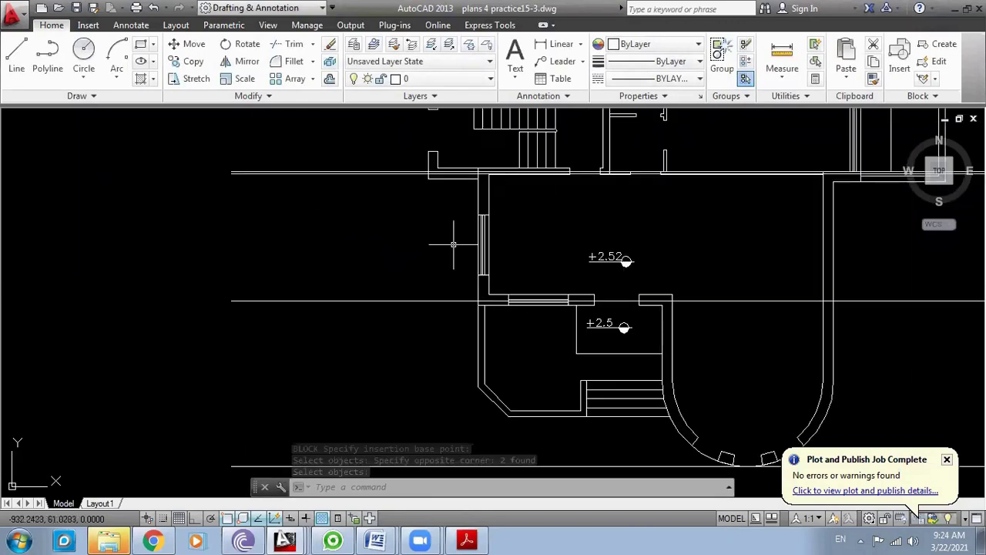
text(i)
key(Return)
click(493, 179)
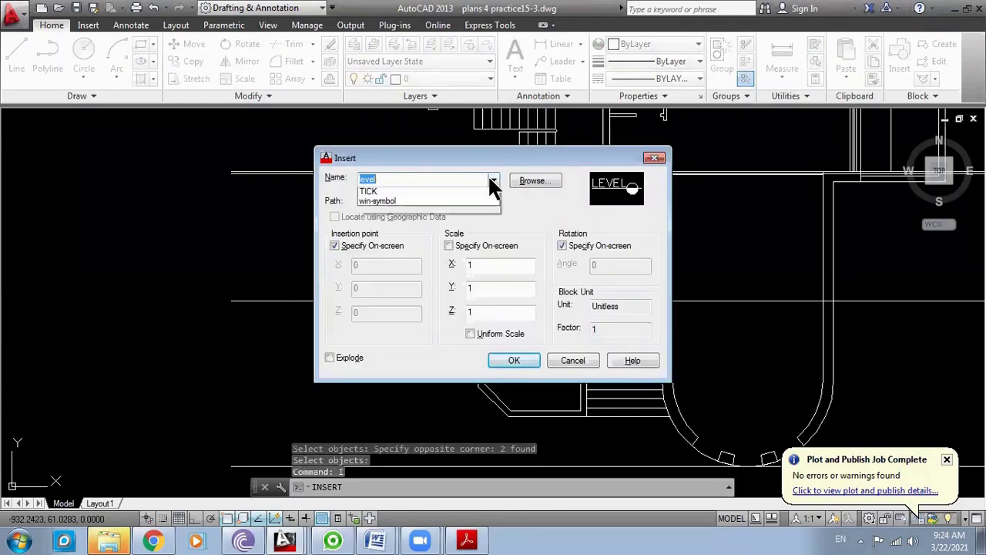
click(420, 224)
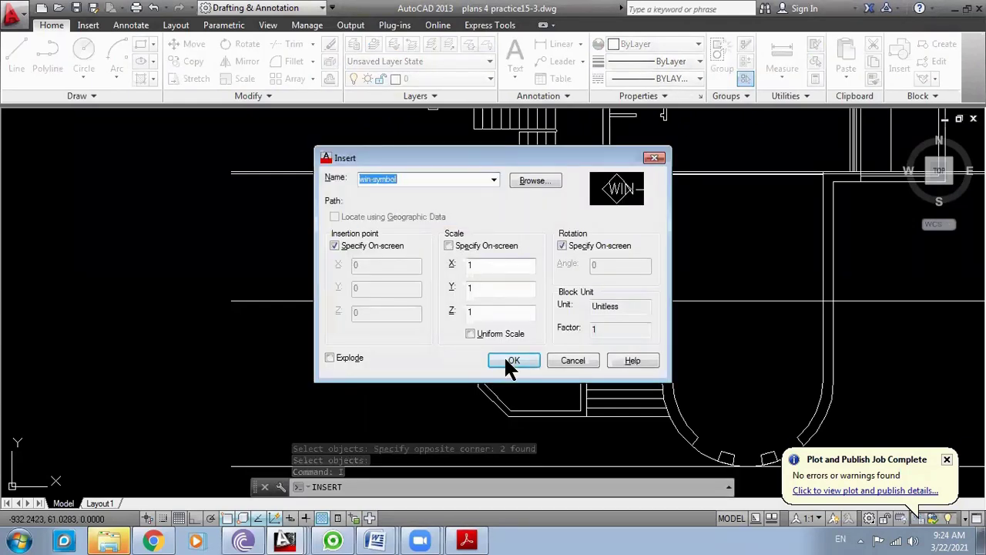
click(503, 356)
- Place the window tag beside the wall with ortho on, reading w3
scroll(428, 308, up, 5)
scroll(452, 308, down, 5)
scroll(480, 370, up, 4)
click(480, 369)
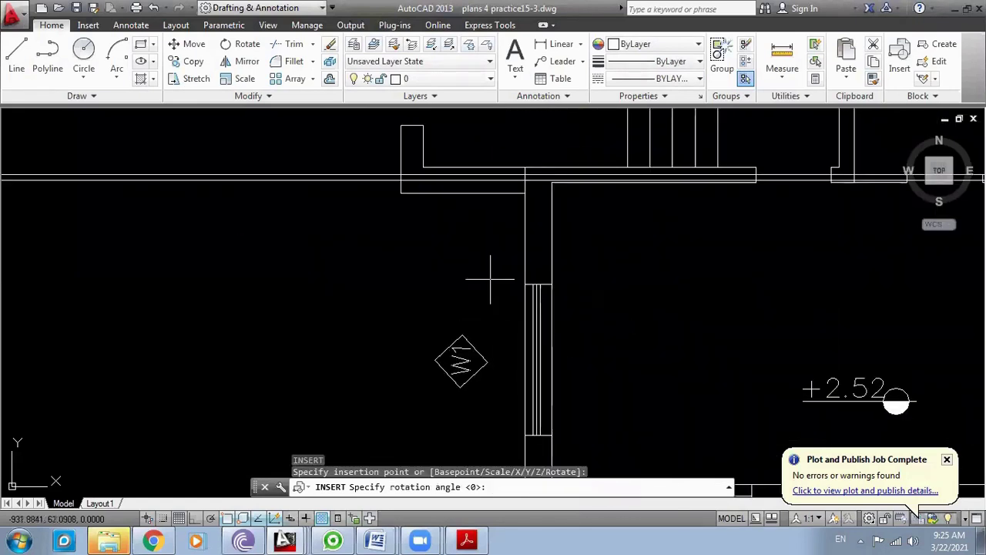
key(F8)
click(477, 315)
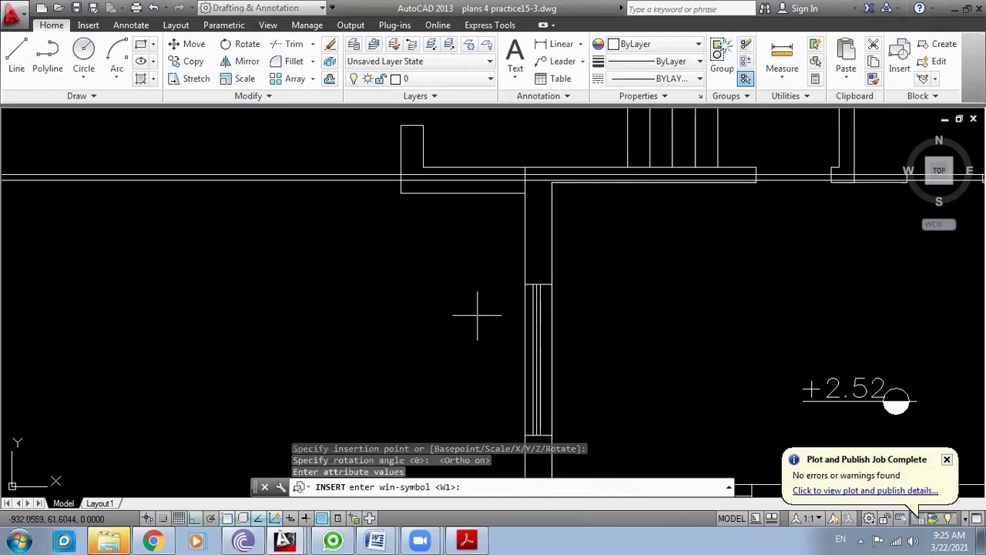
text(w3)
key(Return)
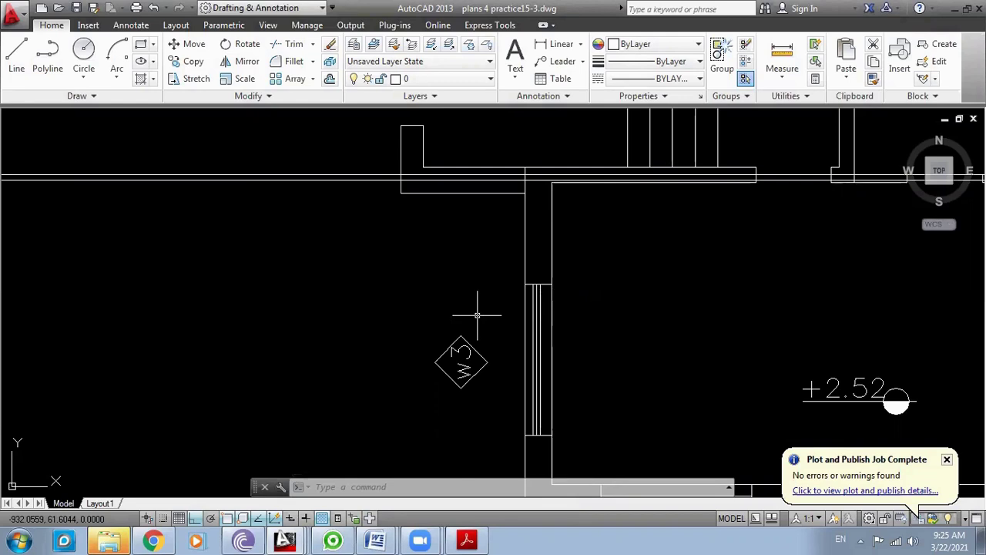
- Rotate the W3 tag upright with ROTATE
text(ro)
key(Return)
drag(486, 328, 430, 375)
key(Return)
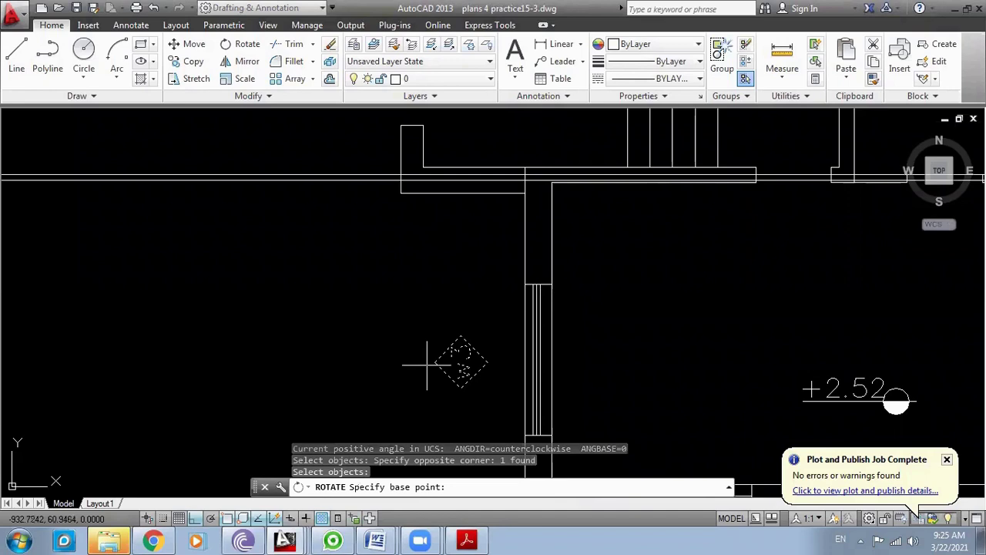
click(435, 353)
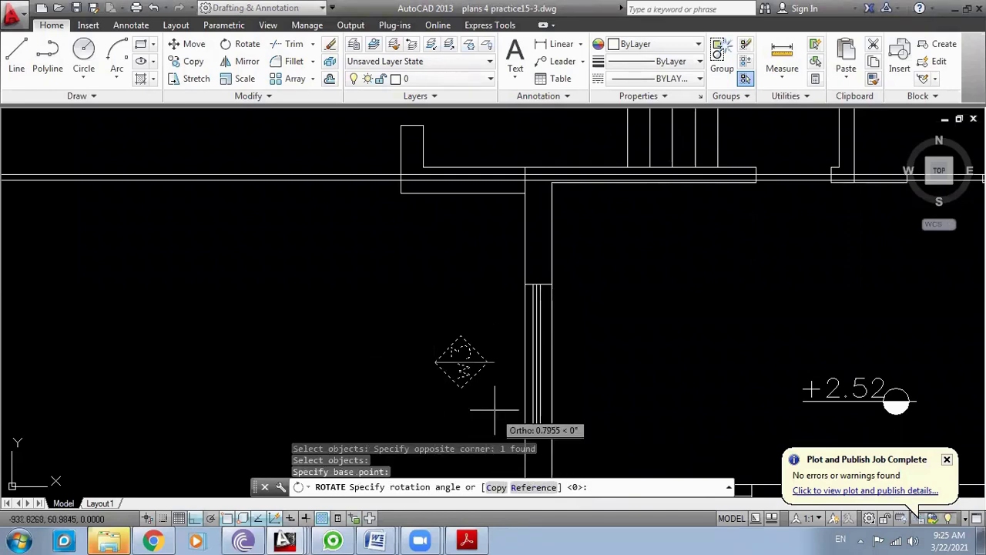
click(458, 430)
- Move the W3 tag slightly so it sits left of the wall
text(m)
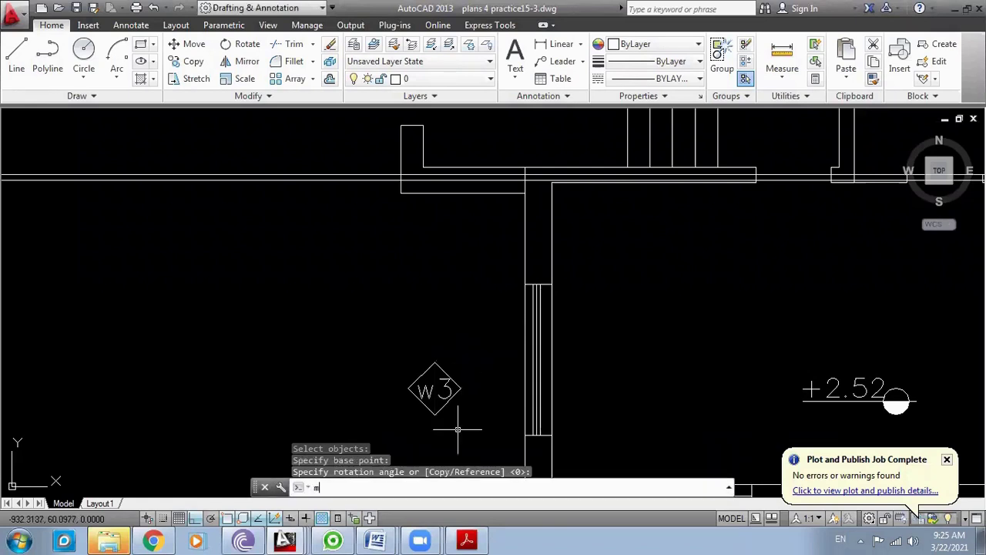
key(Return)
click(467, 408)
click(418, 348)
key(Return)
click(397, 402)
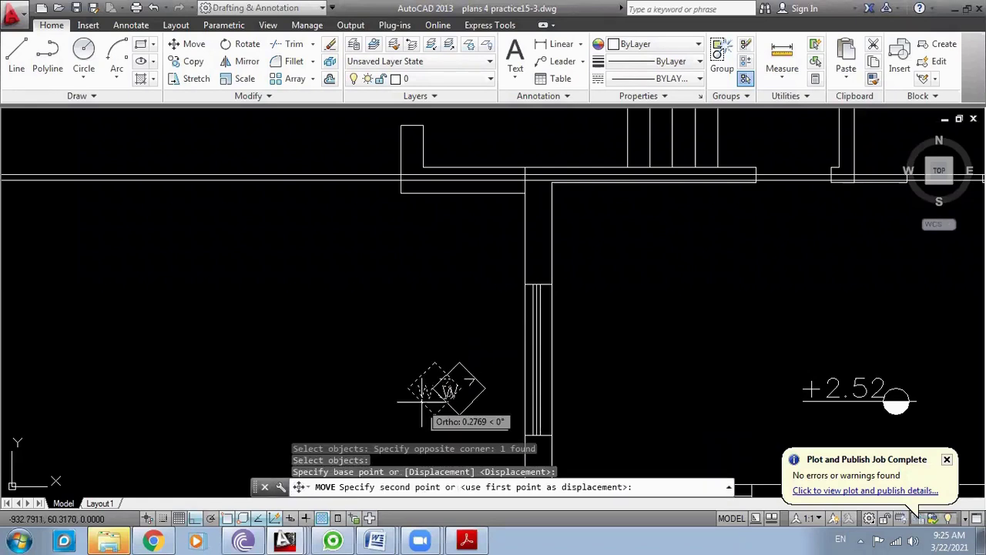
click(422, 402)
scroll(435, 354, down, 2)
scroll(436, 354, up, 3)
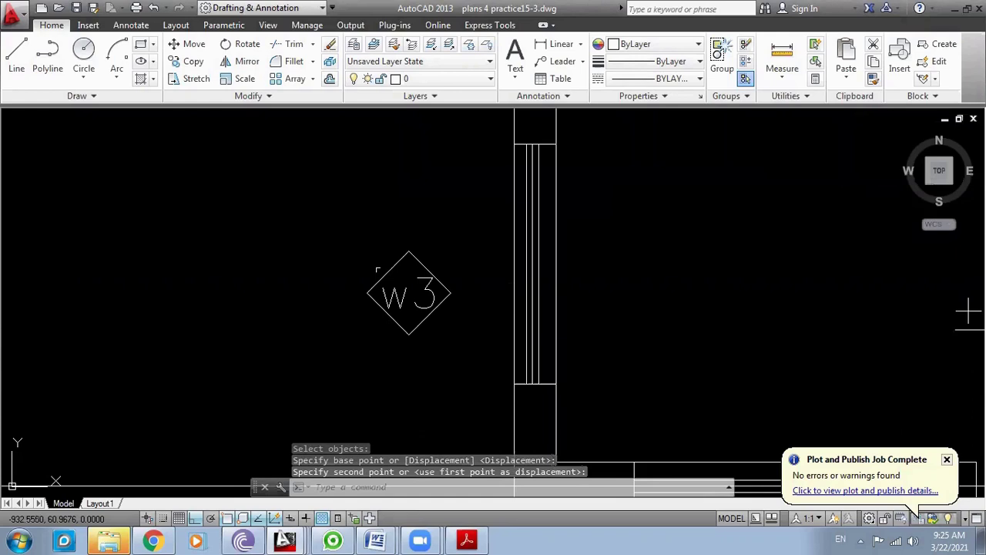
scroll(338, 300, down, 3)
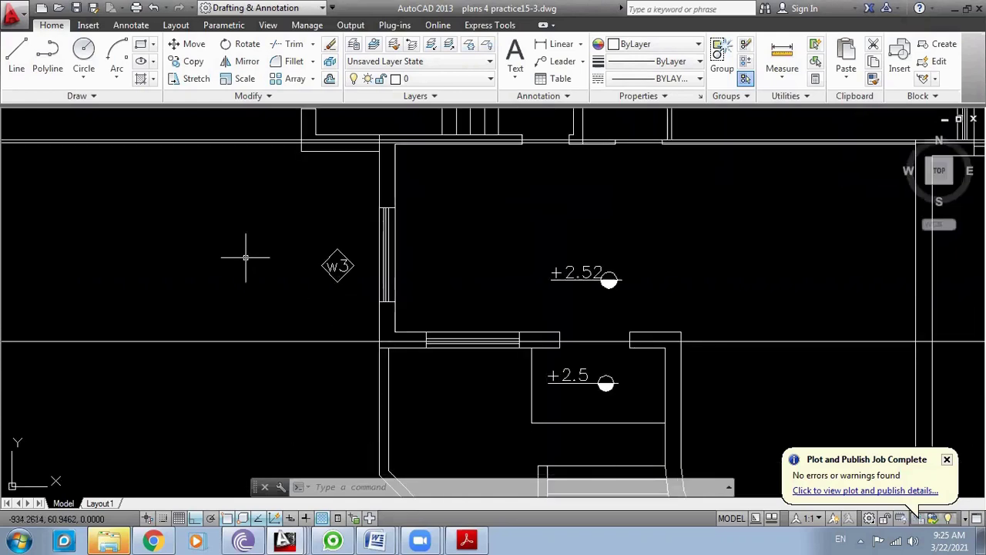
- Select the W3 tag and +2.52 marker to check them, then clear the selection
click(337, 266)
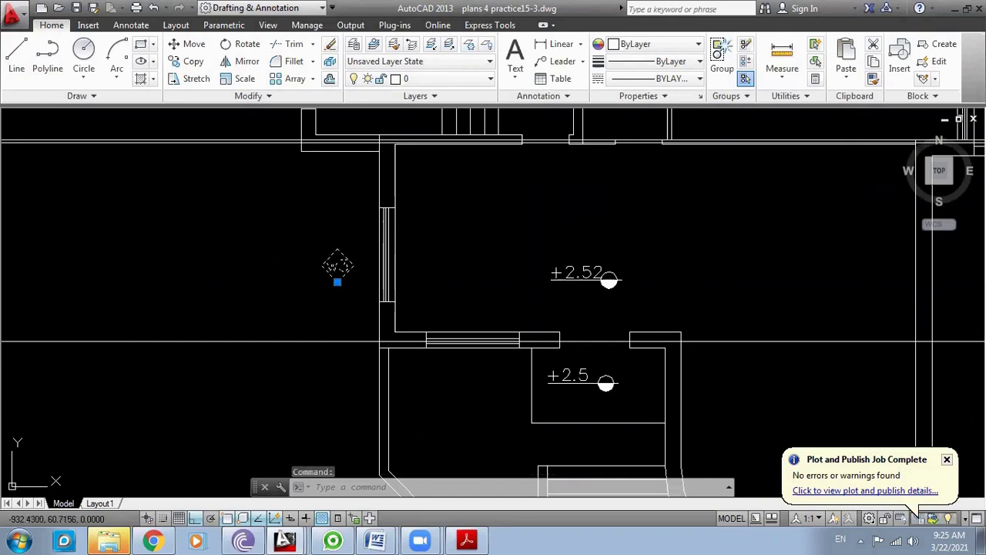
click(569, 272)
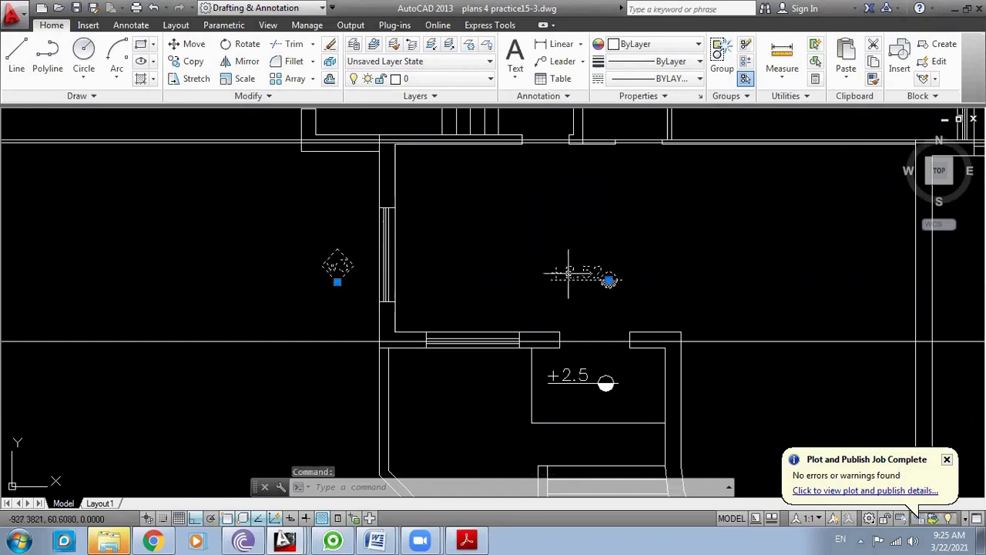
key(Escape)
scroll(319, 285, up, 5)
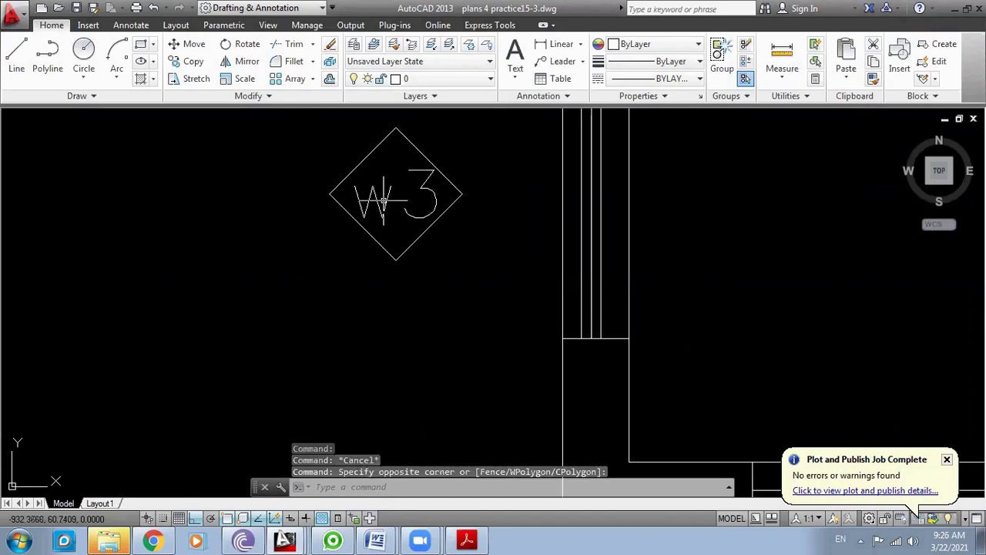
- Edit the diamond tag by the +2.52 room so its attribute value reads W1 instead of W3
double_click(377, 200)
drag(440, 324, 408, 323)
text(1)
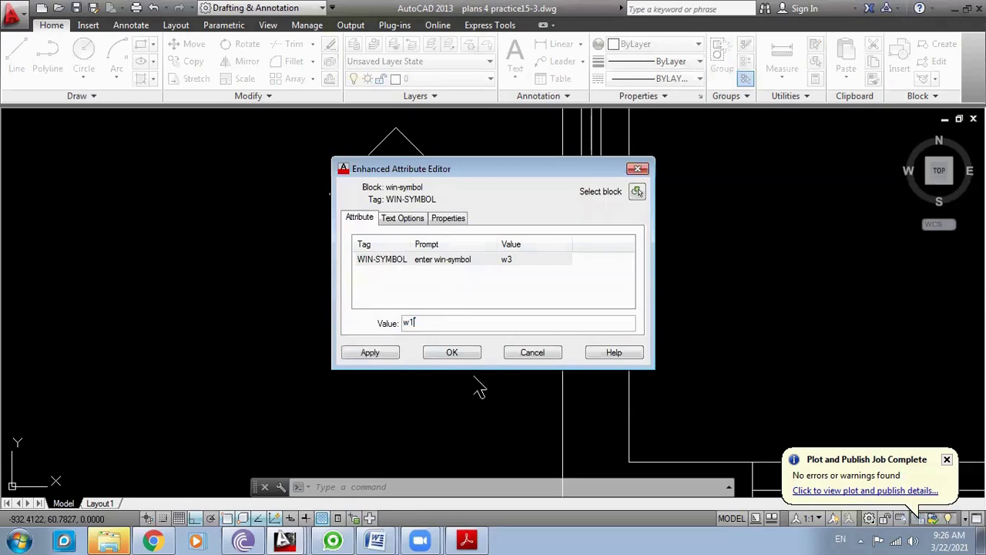
click(460, 350)
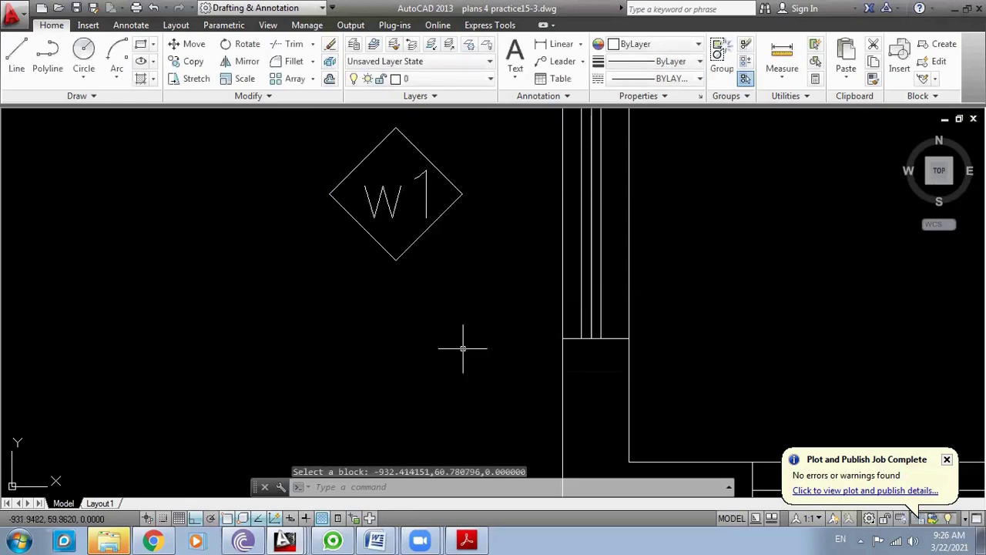
scroll(320, 259, down, 5)
scroll(320, 259, down, 3)
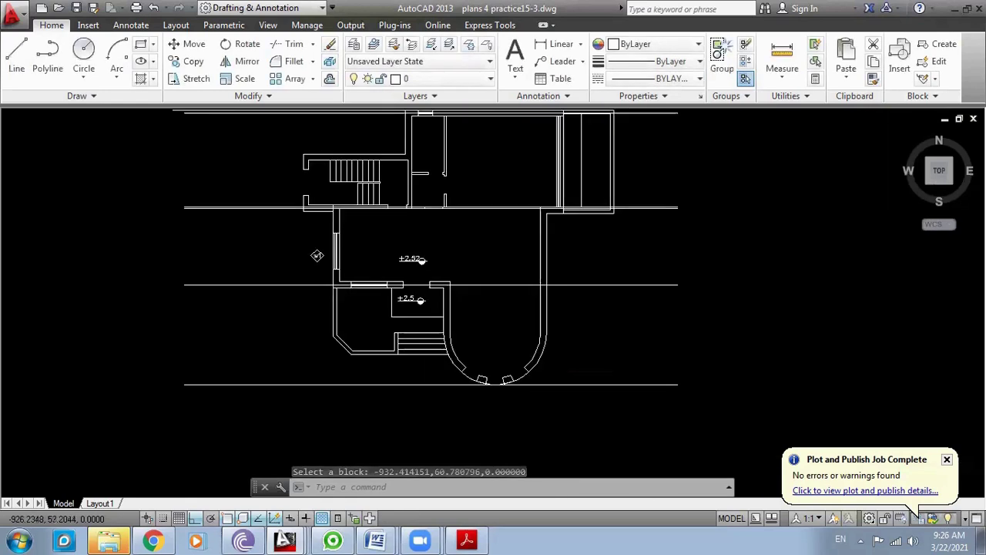
scroll(143, 160, up, 3)
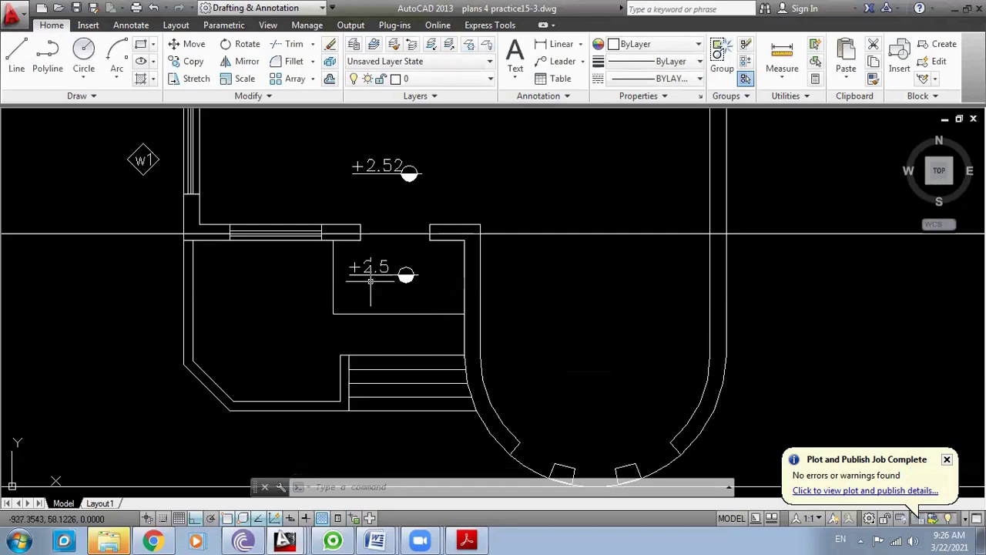
scroll(370, 276, up, 6)
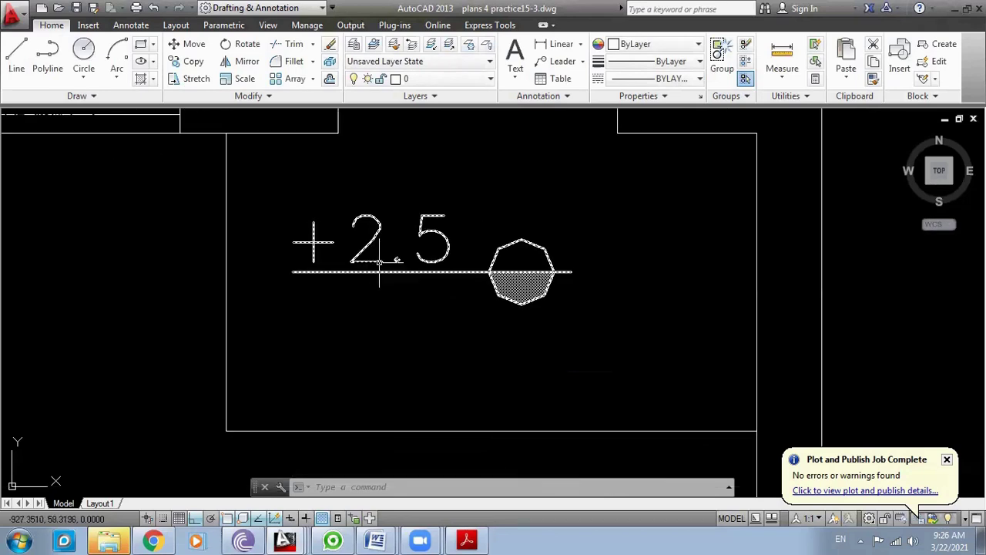